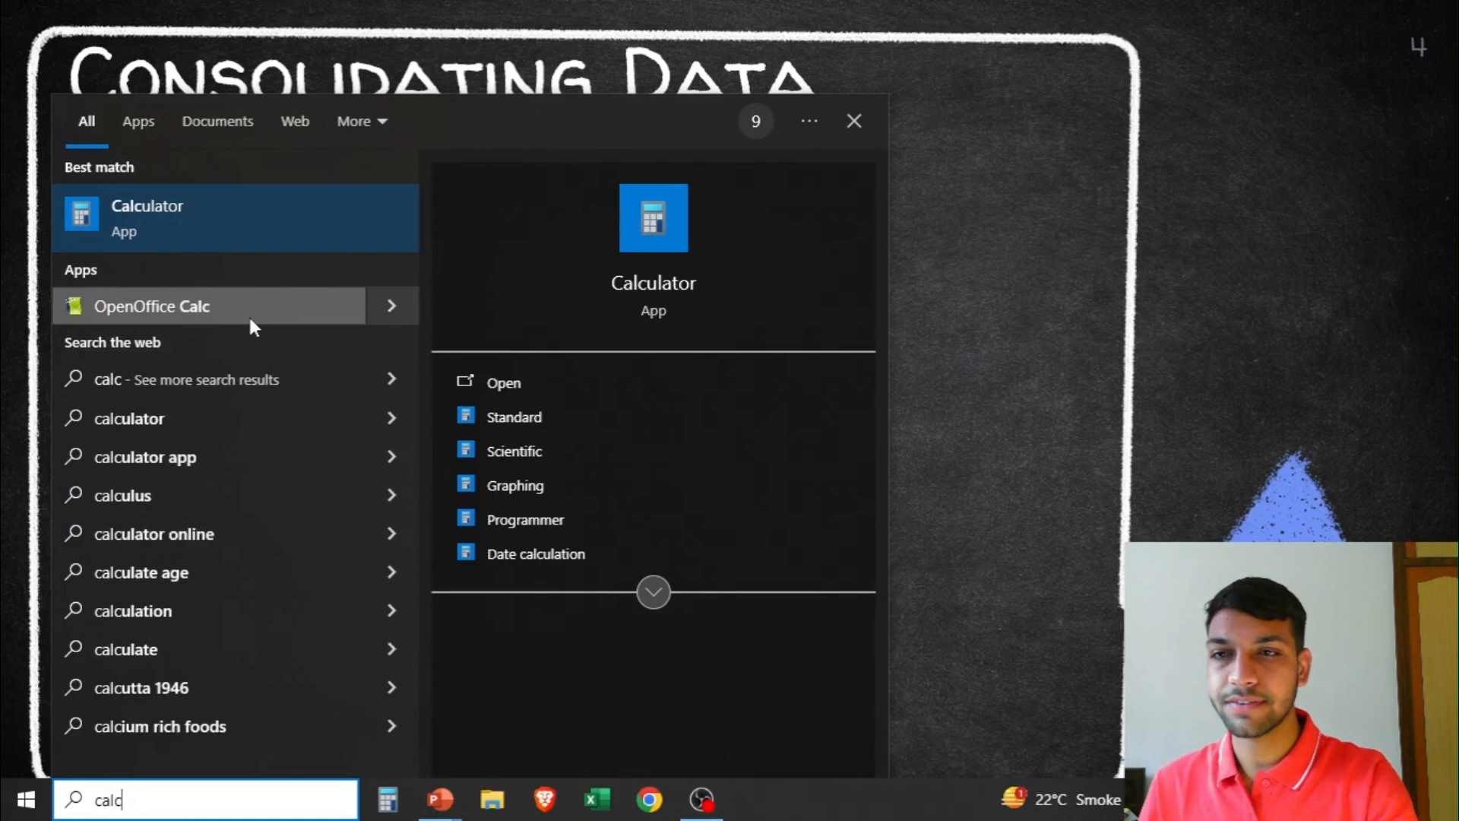
Open OpenOffice Calc with a new blank spreadsheet.
{"action": "left_click", "coordinate": [246, 310]}
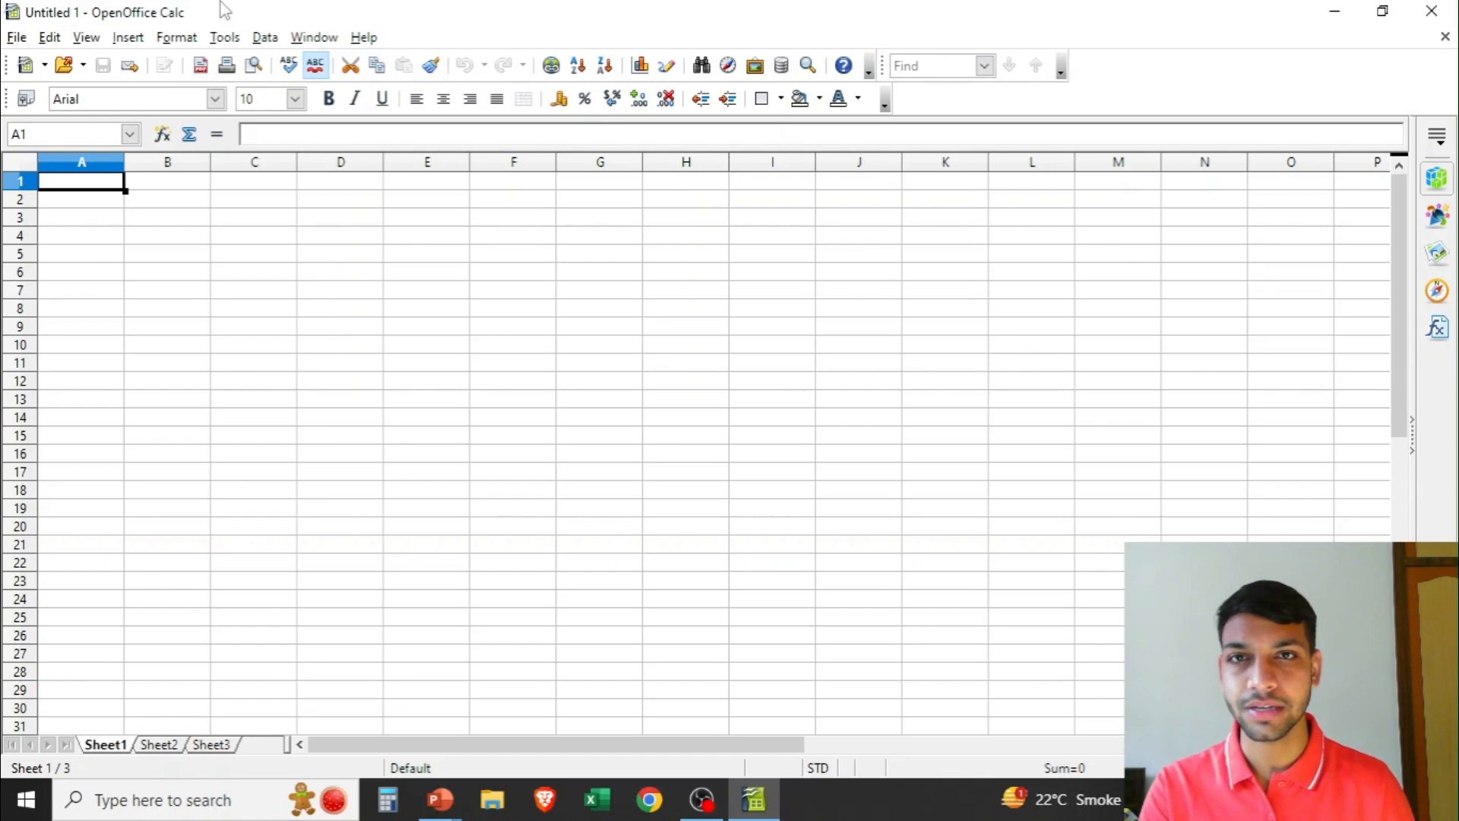
{"action": "left_click", "coordinate": [16, 38]}
{"action": "mouse_move", "coordinate": [49, 38]}
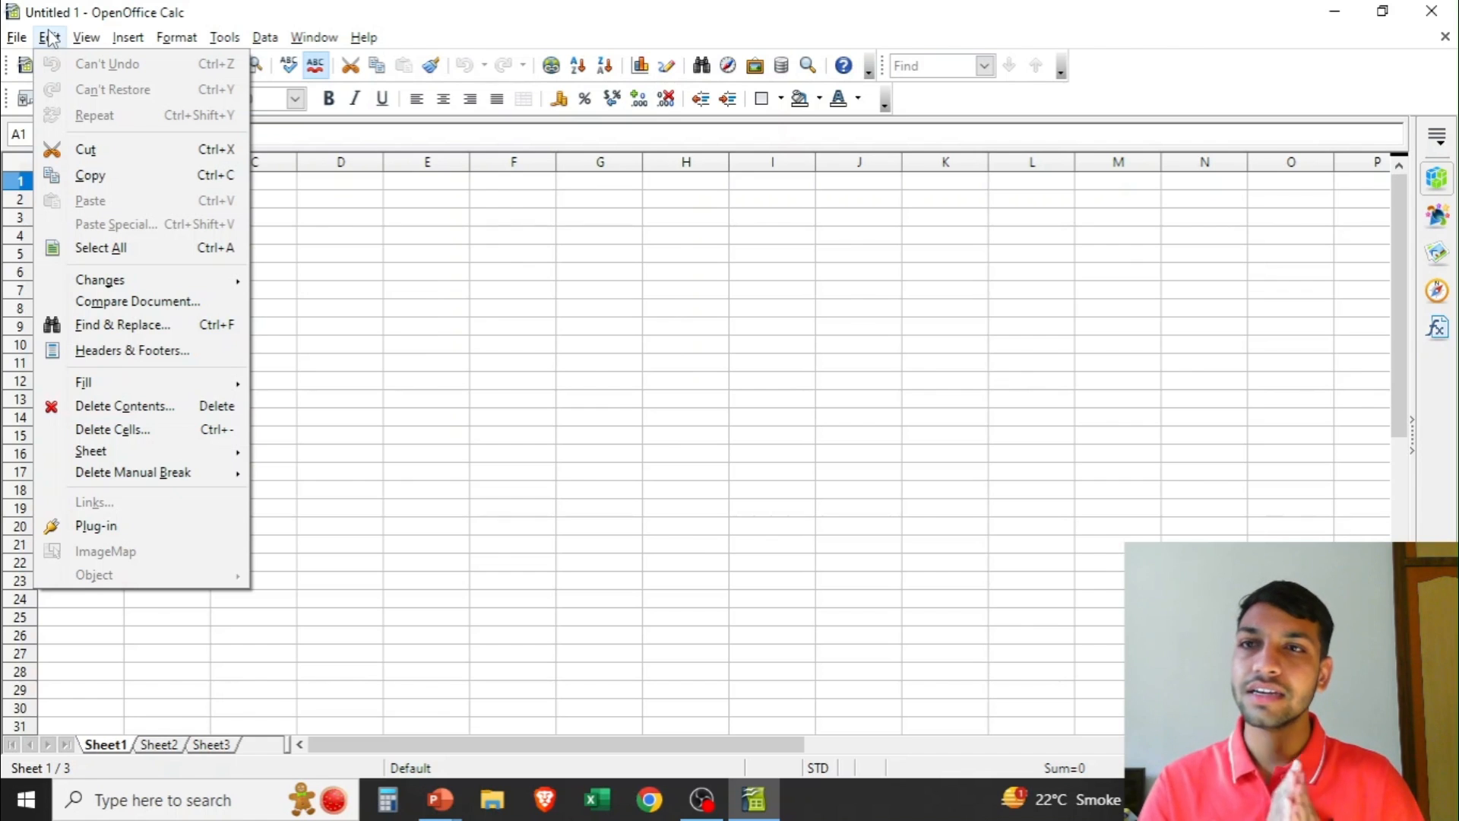
{"action": "left_click", "coordinate": [46, 5]}
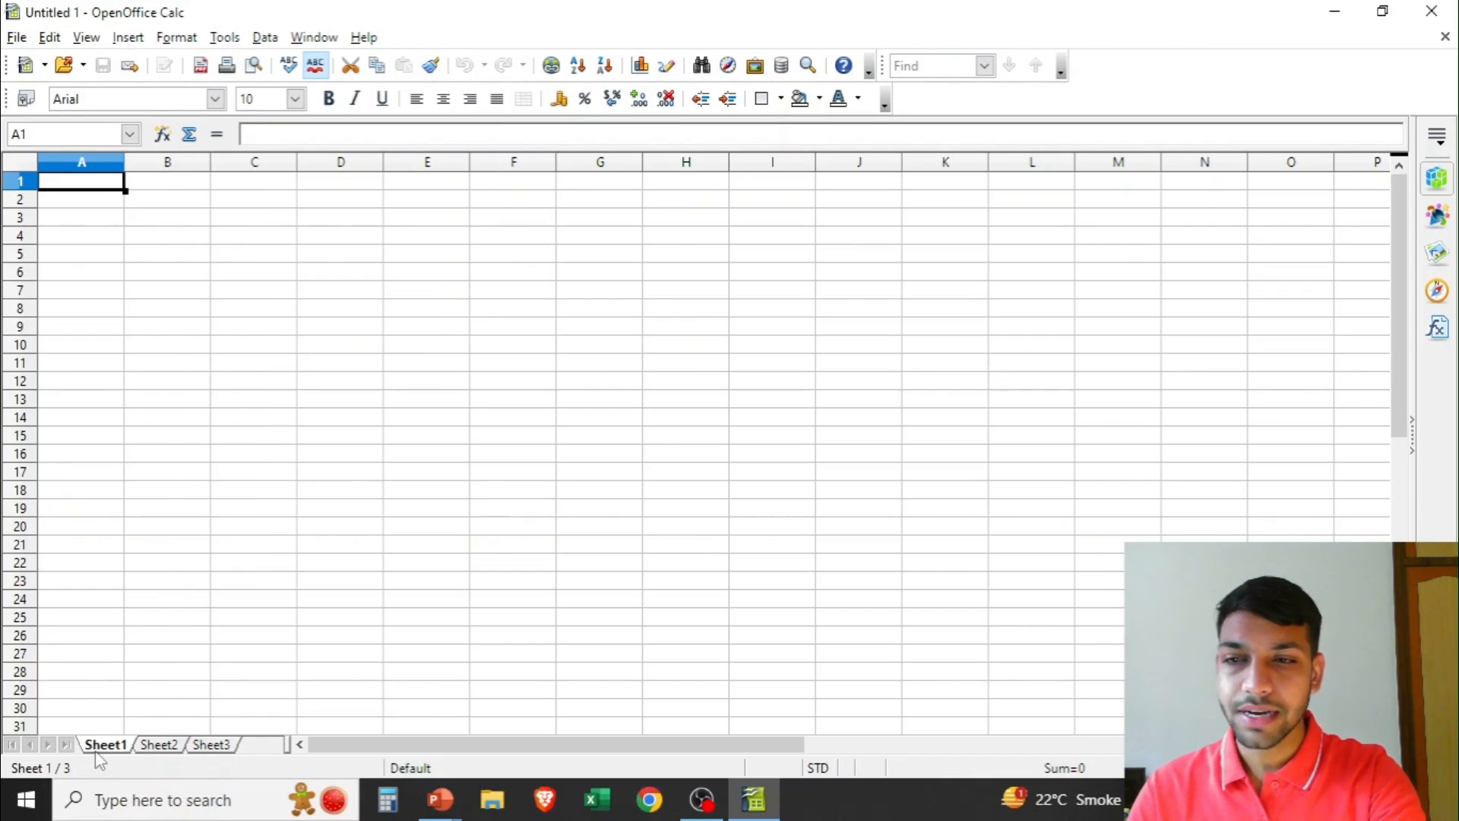
Look through Sheet2 and Sheet3 of the blank spreadsheet and return to Sheet1.
{"action": "left_click", "coordinate": [158, 747]}
{"action": "left_click", "coordinate": [210, 746]}
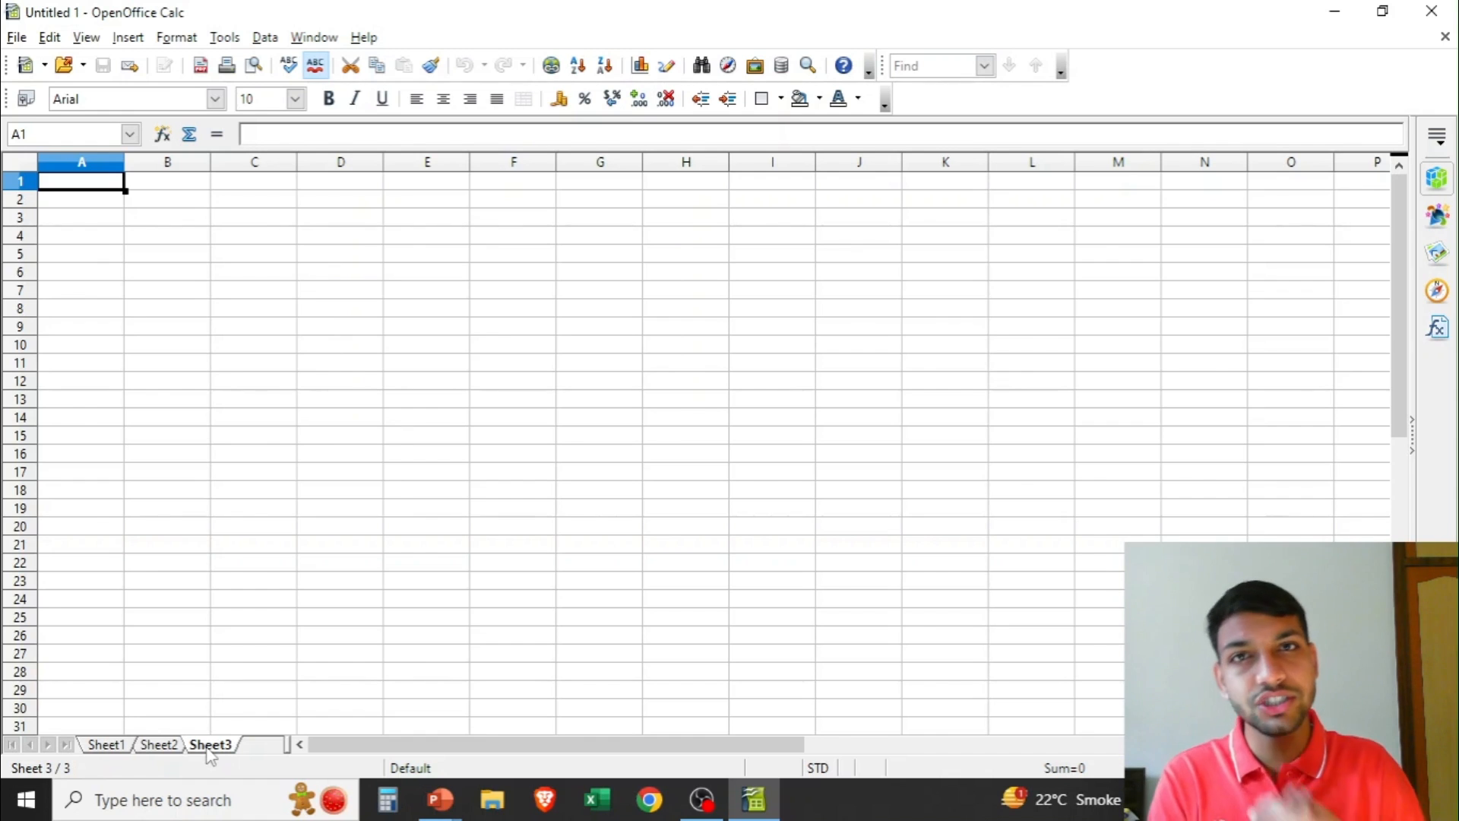
{"action": "left_click", "coordinate": [124, 746]}
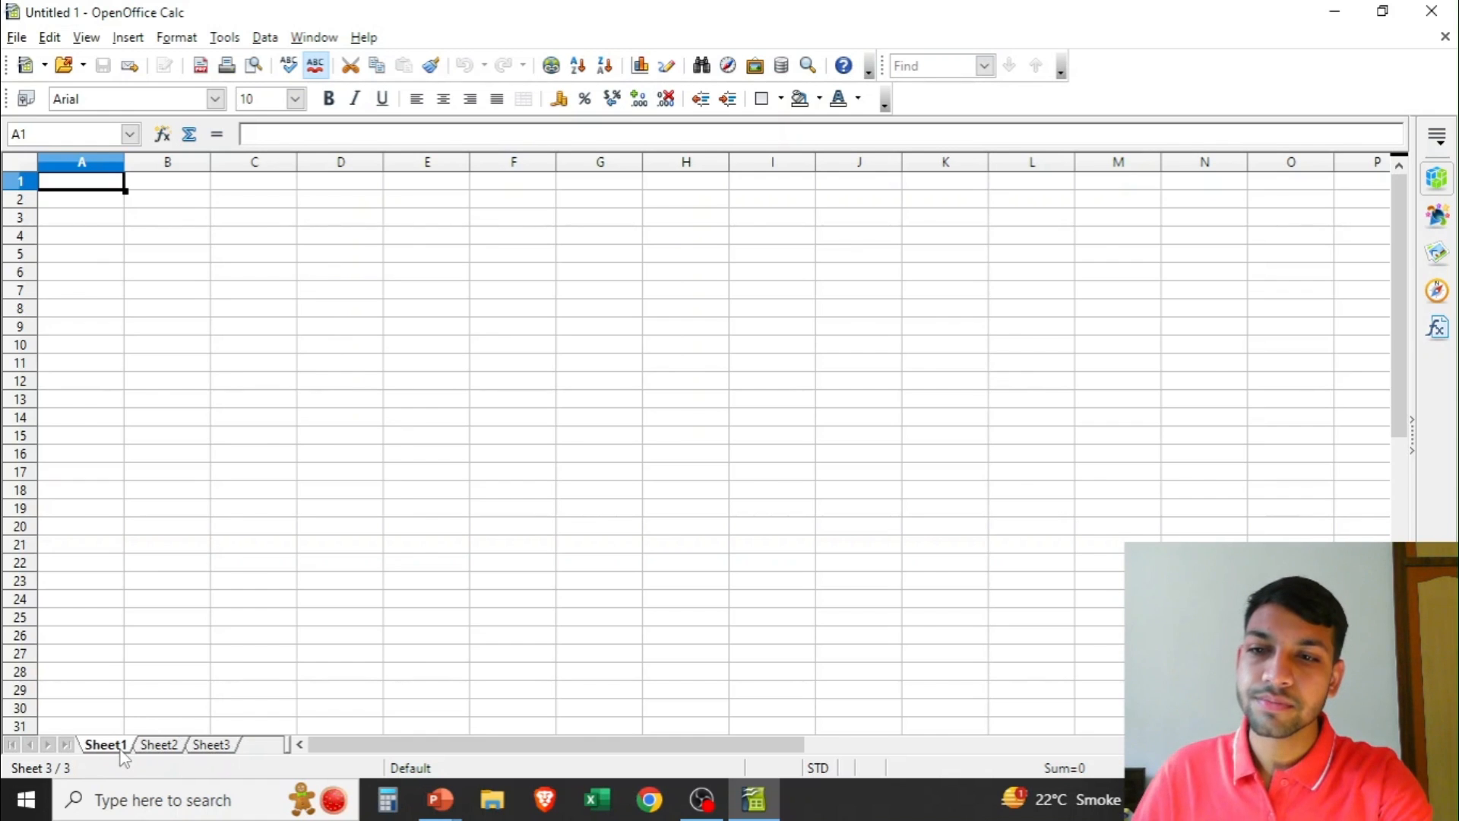
{"action": "left_click", "coordinate": [175, 747]}
{"action": "left_click", "coordinate": [208, 747]}
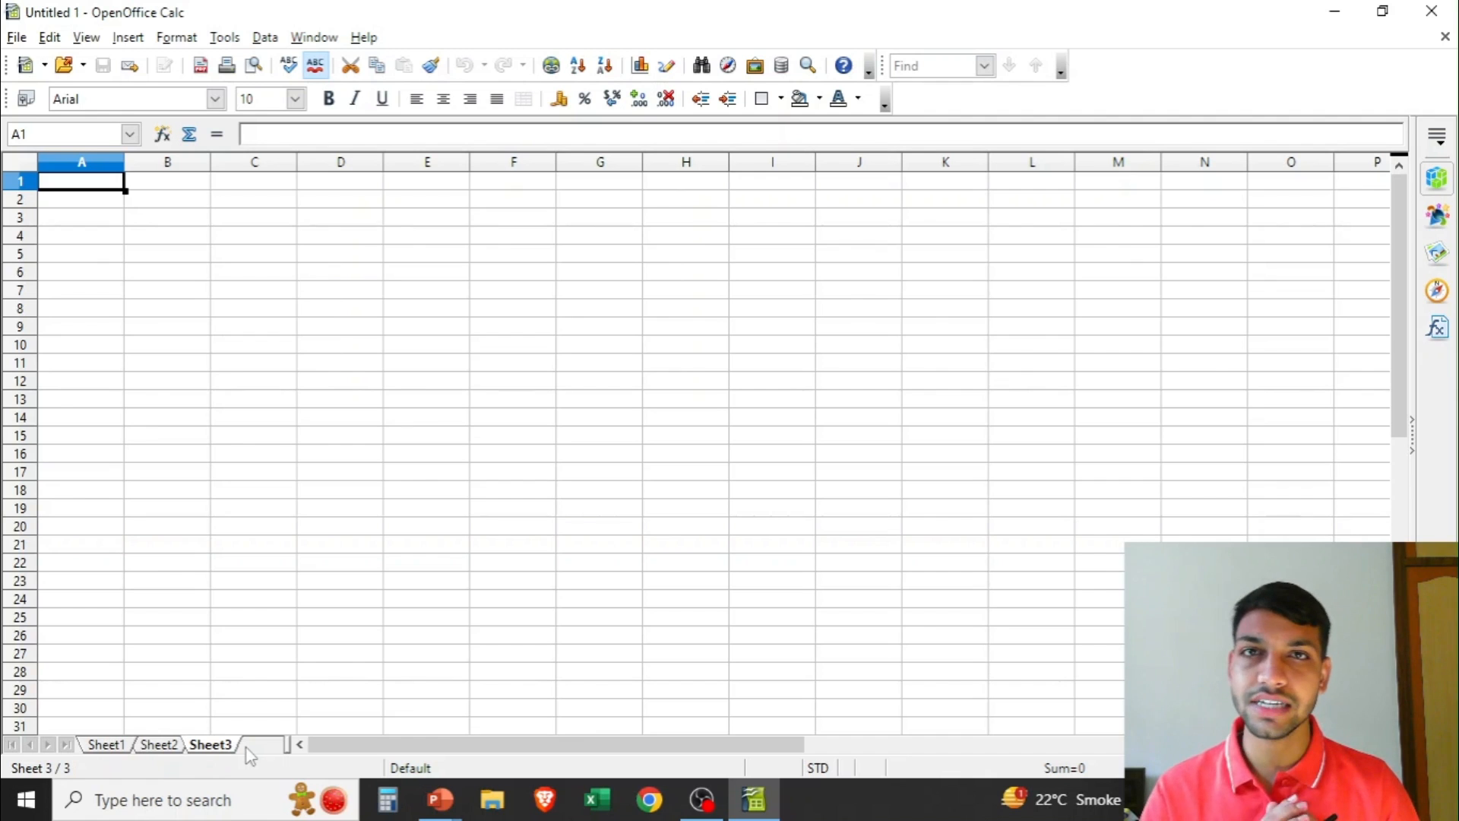
{"action": "left_click", "coordinate": [114, 746]}
Open the recent document Electronic Spreadsheet - One Shot.ods.
{"action": "left_click", "coordinate": [15, 39]}
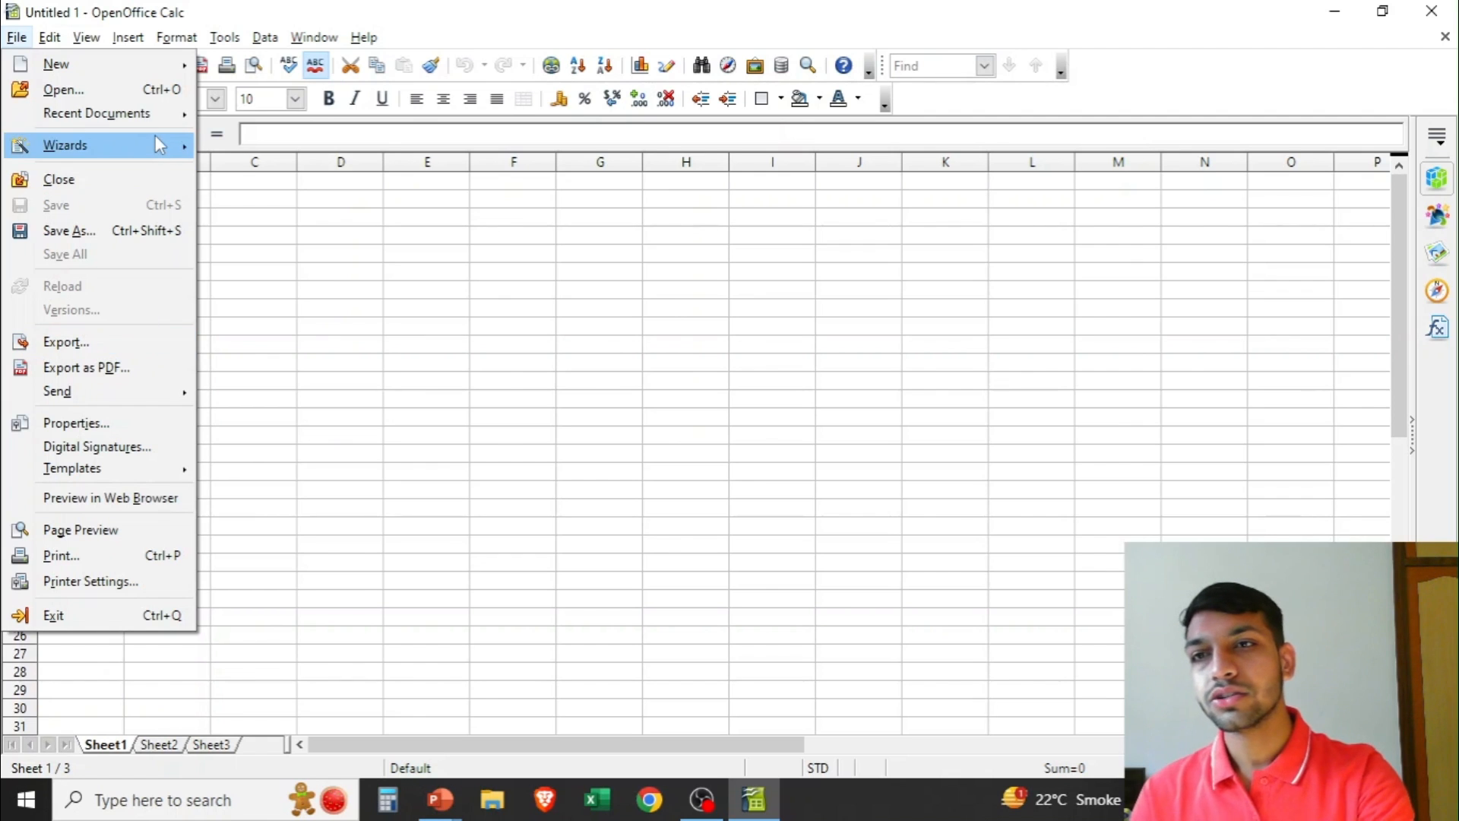
{"action": "mouse_move", "coordinate": [155, 139]}
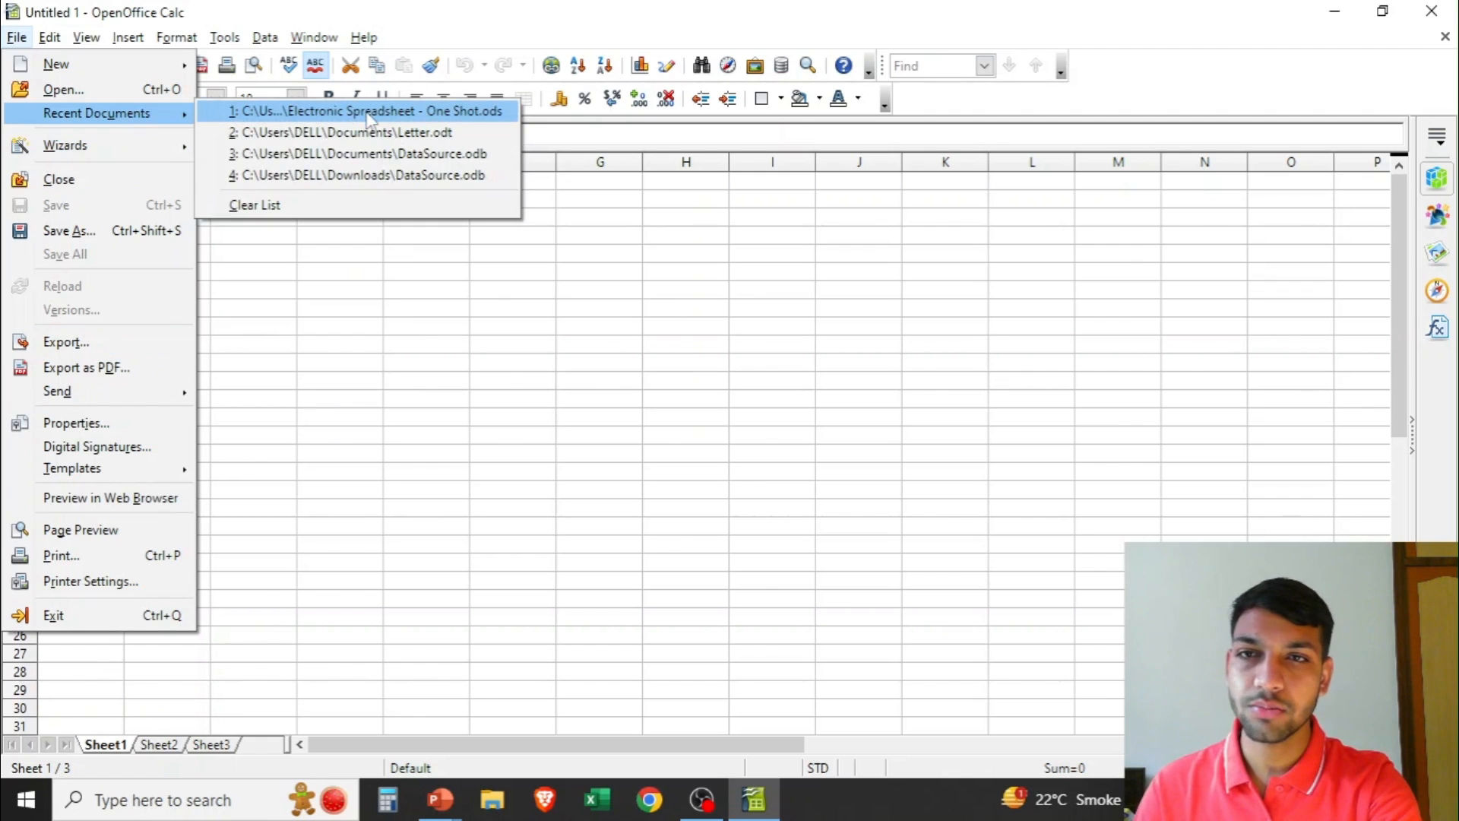
{"action": "left_click", "coordinate": [392, 113]}
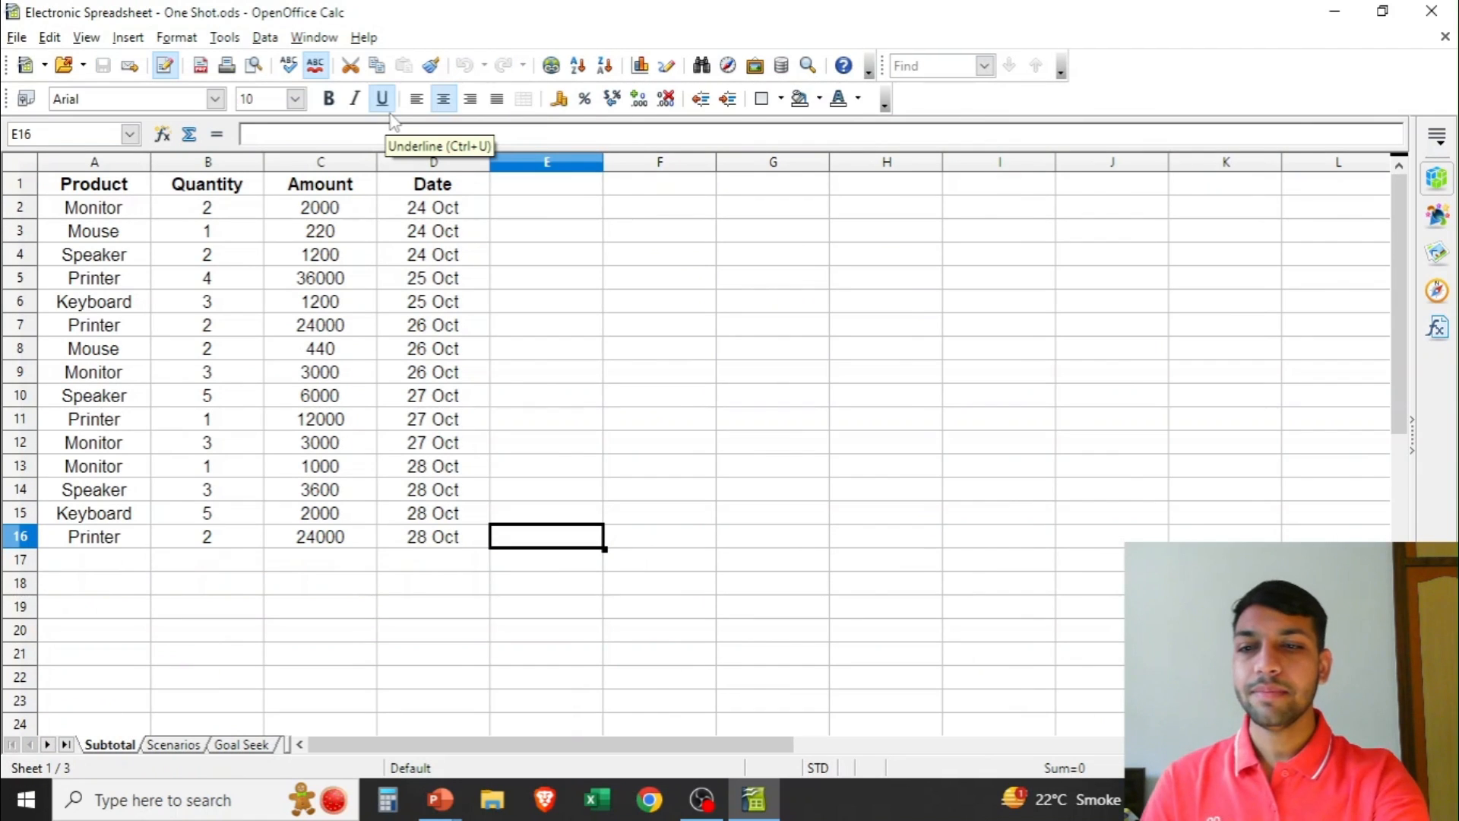
View the Scenarios and Goal Seek sheets and return to the Subtotal sheet.
{"action": "left_click", "coordinate": [170, 745]}
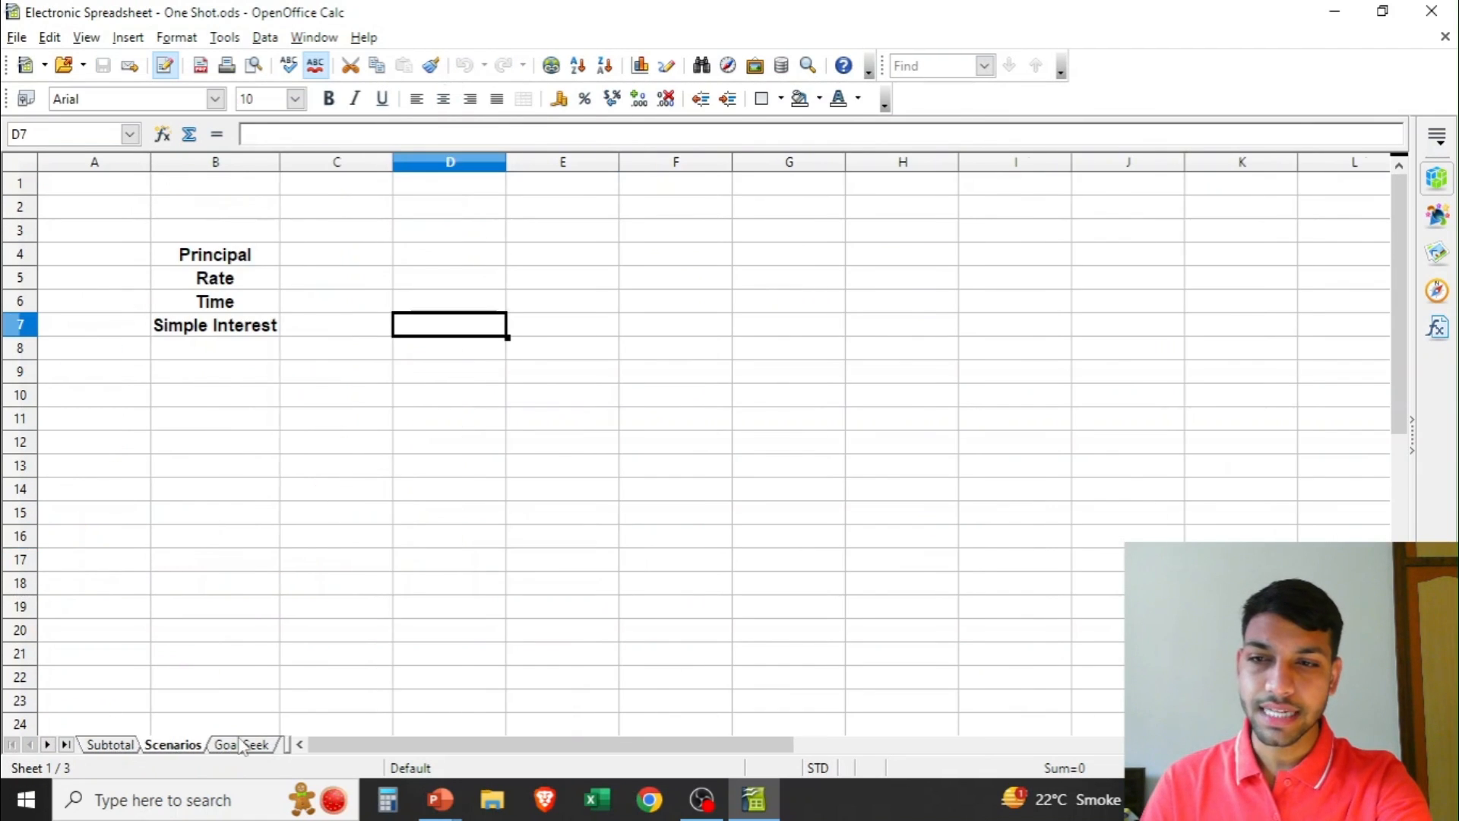
{"action": "left_click", "coordinate": [136, 745]}
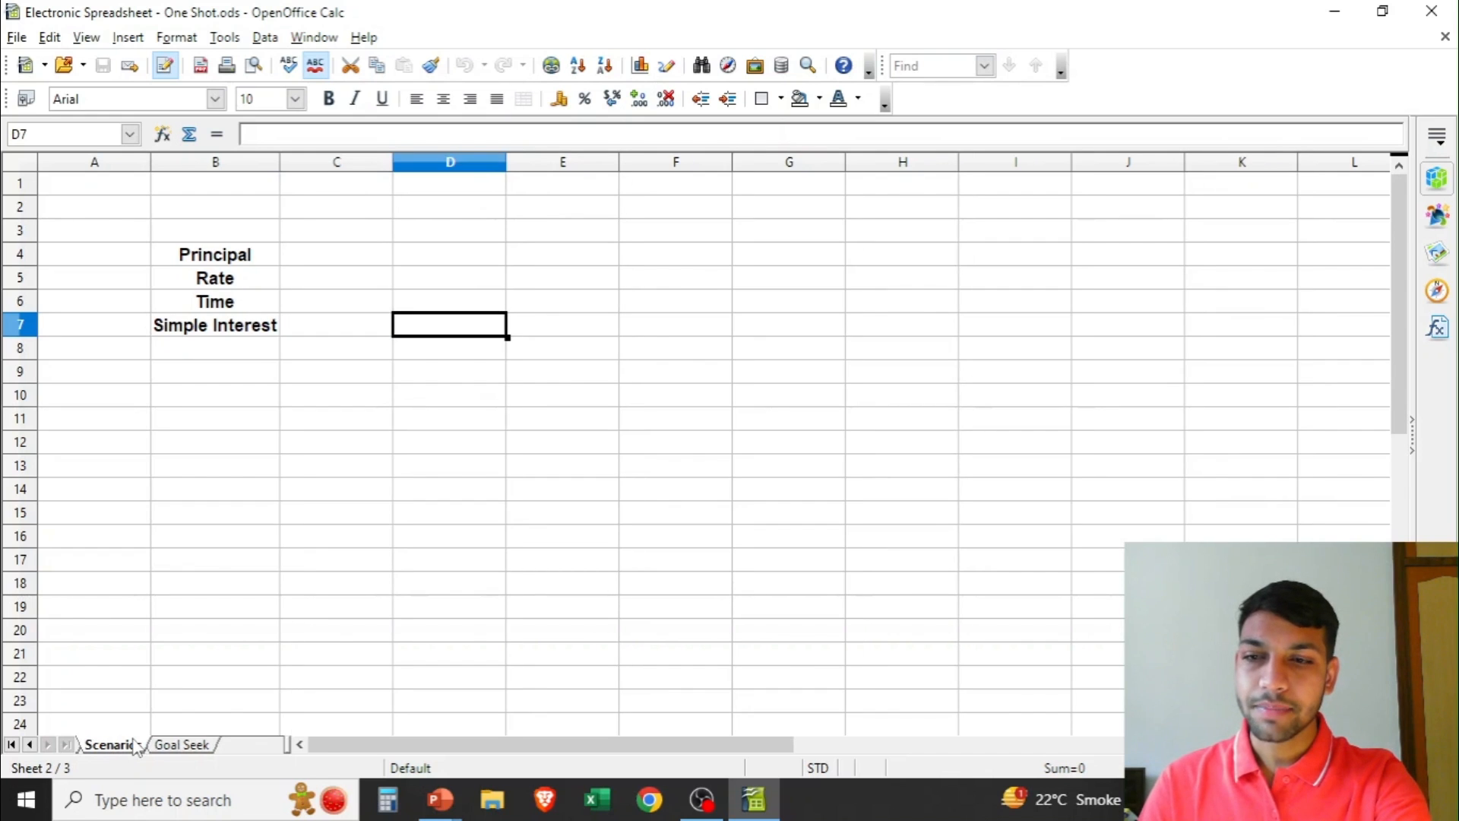
{"action": "left_click", "coordinate": [171, 745]}
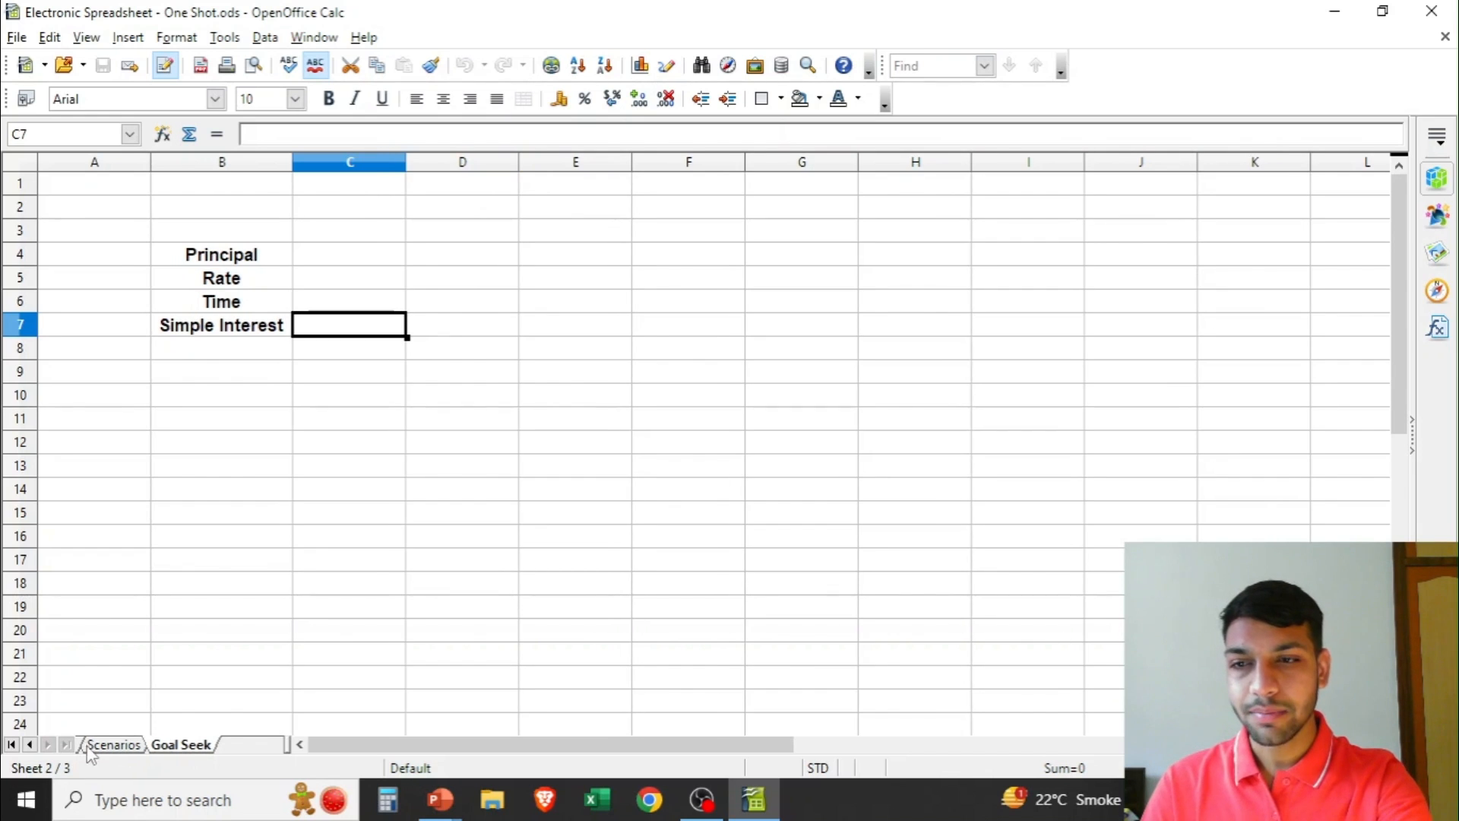
{"action": "key", "text": "ctrl+Page_Up"}
{"action": "key", "text": "ctrl+Page_Up"}
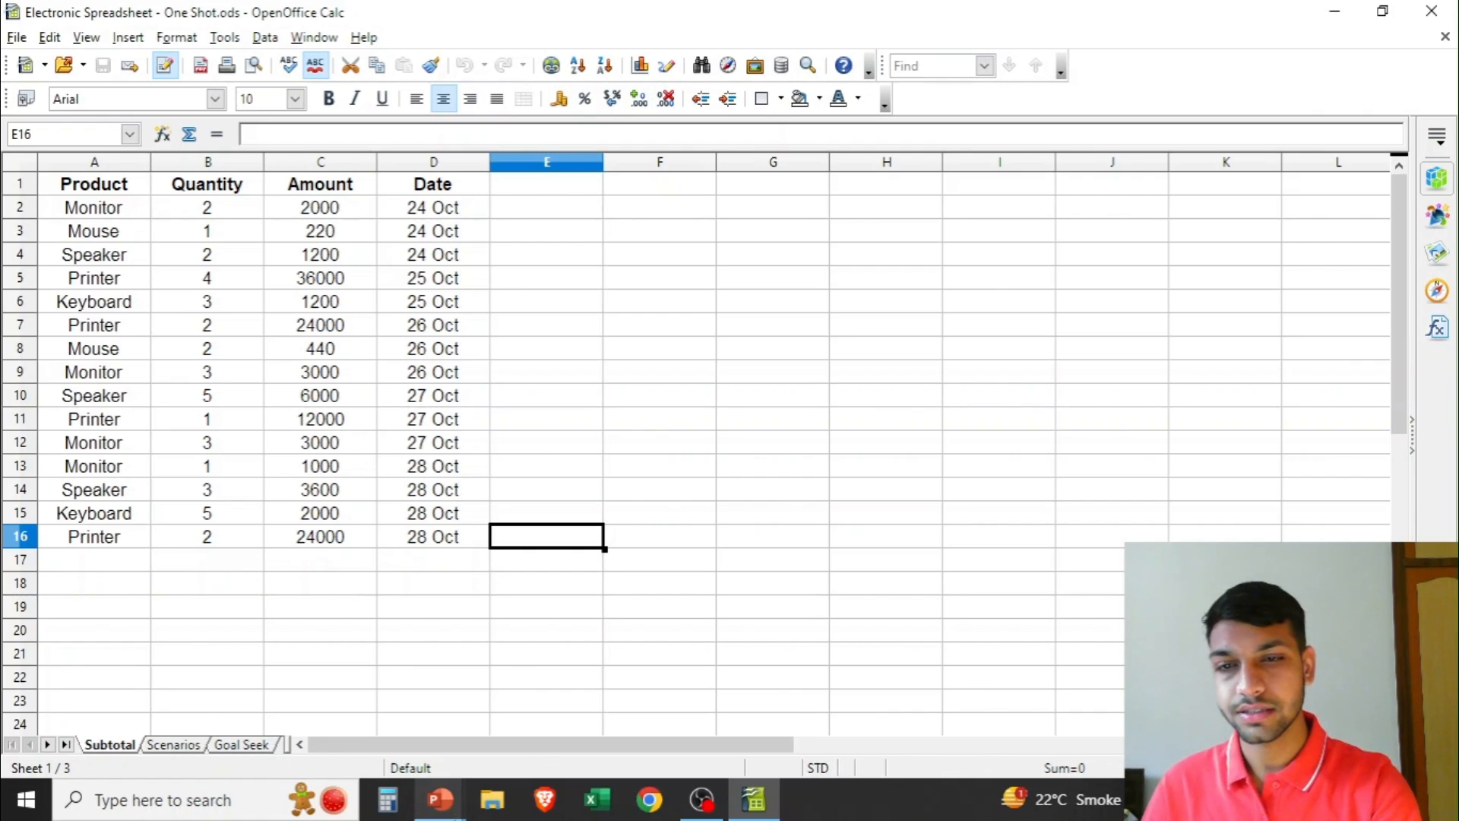
Switch to the PowerPoint slide show and underline key phrases of the Data Consolidation definition in pen, clearing the ink at the end.
{"action": "mouse_move", "coordinate": [440, 812]}
{"action": "left_click", "coordinate": [524, 682]}
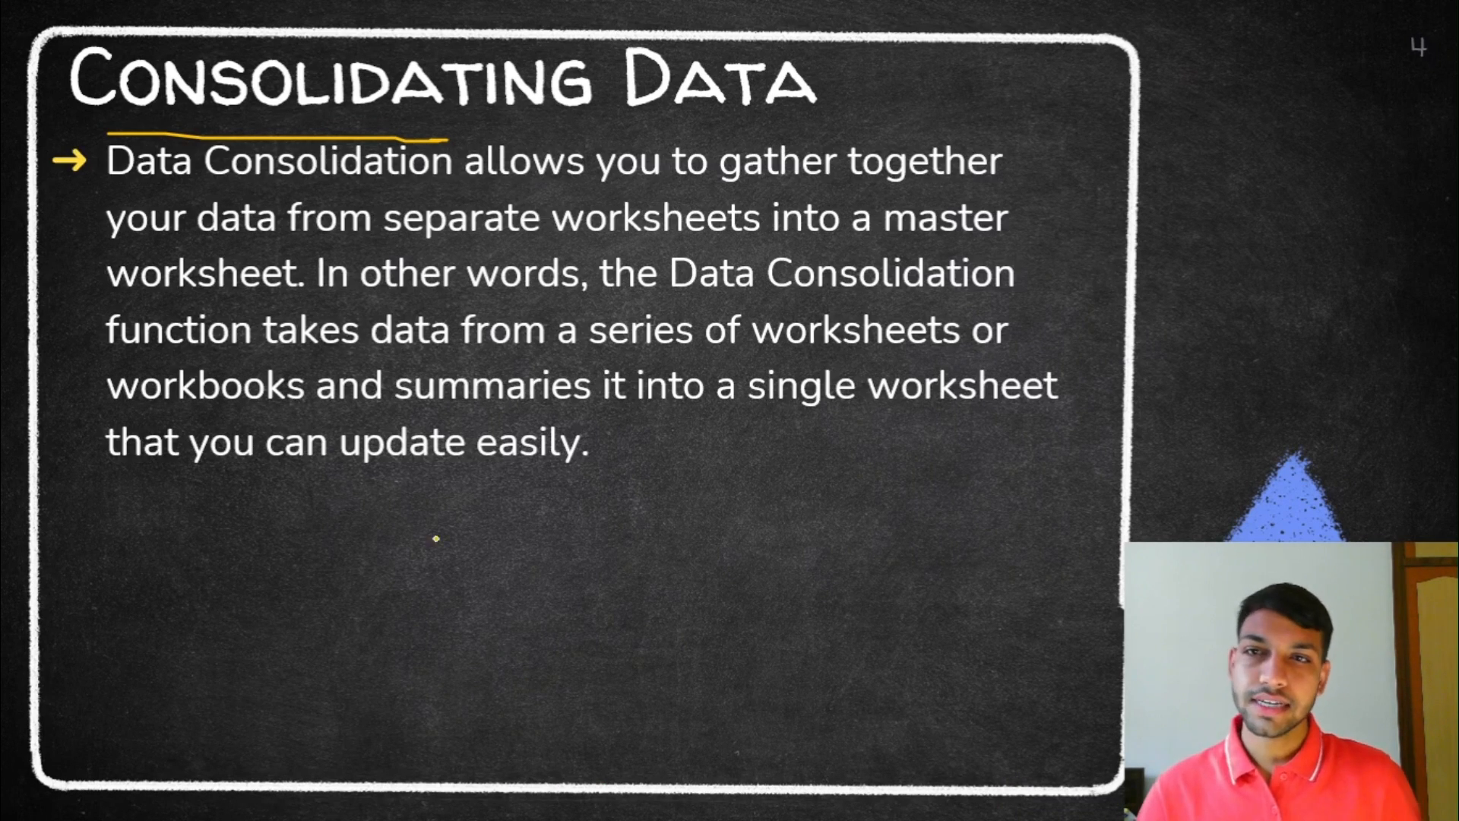
{"action": "left_click_drag", "start_coordinate": [778, 183], "coordinate": [988, 174]}
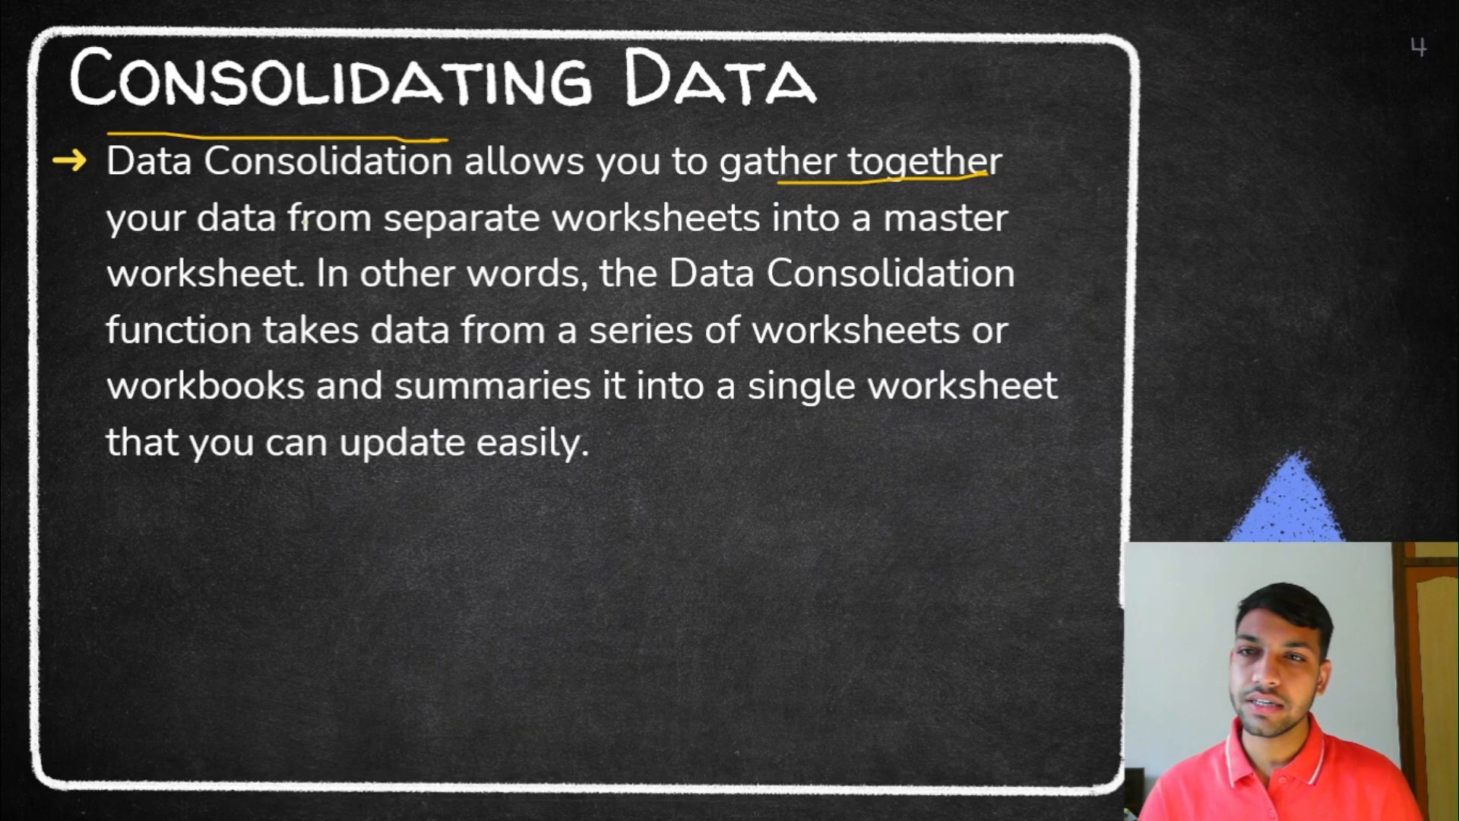
{"action": "left_click_drag", "start_coordinate": [375, 244], "coordinate": [521, 236]}
{"action": "left_click_drag", "start_coordinate": [819, 241], "coordinate": [967, 243]}
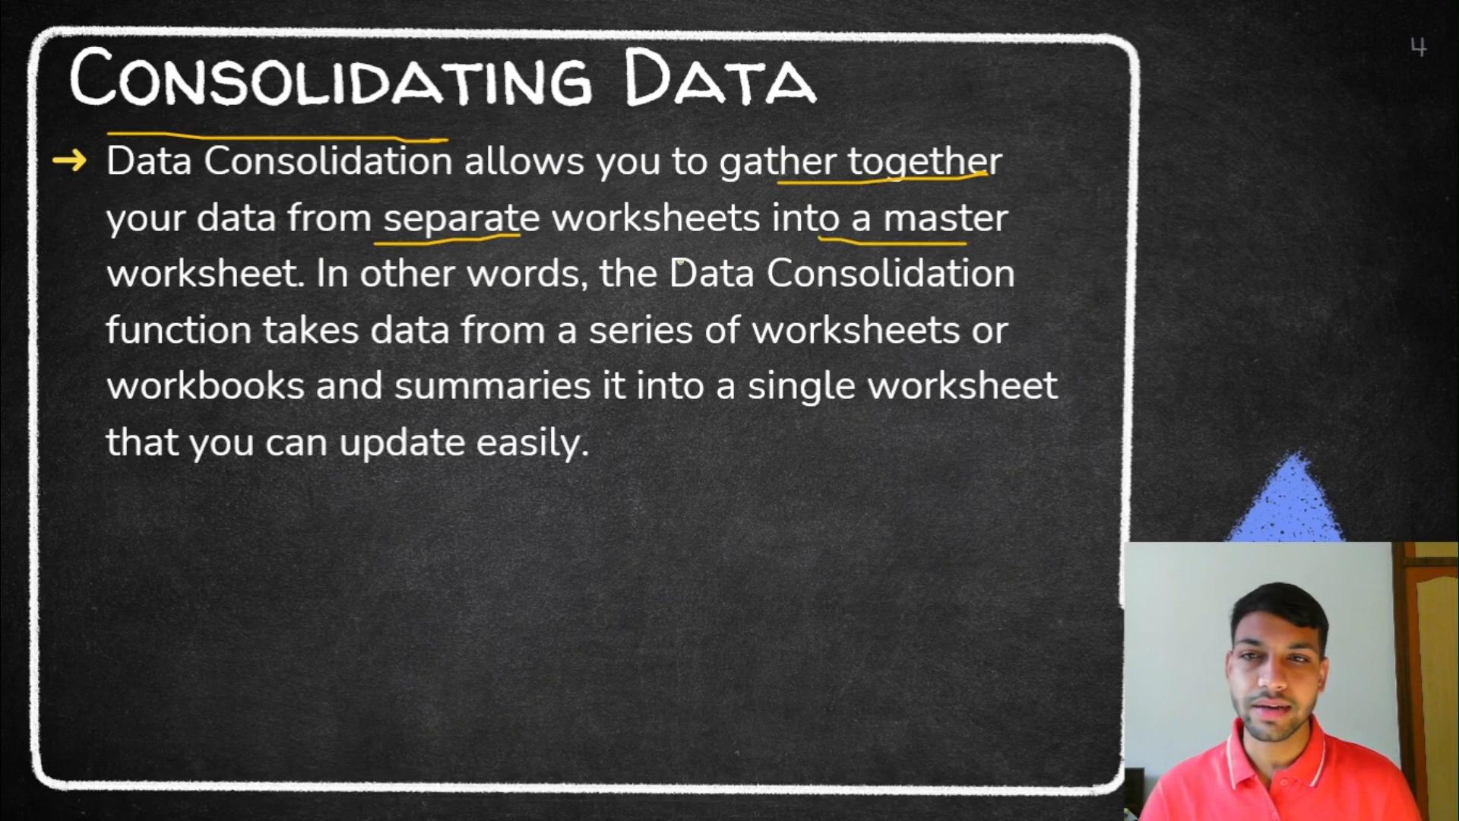
{"action": "left_click_drag", "start_coordinate": [411, 296], "coordinate": [598, 293]}
{"action": "left_click_drag", "start_coordinate": [779, 302], "coordinate": [972, 297]}
{"action": "left_click_drag", "start_coordinate": [373, 355], "coordinate": [612, 354]}
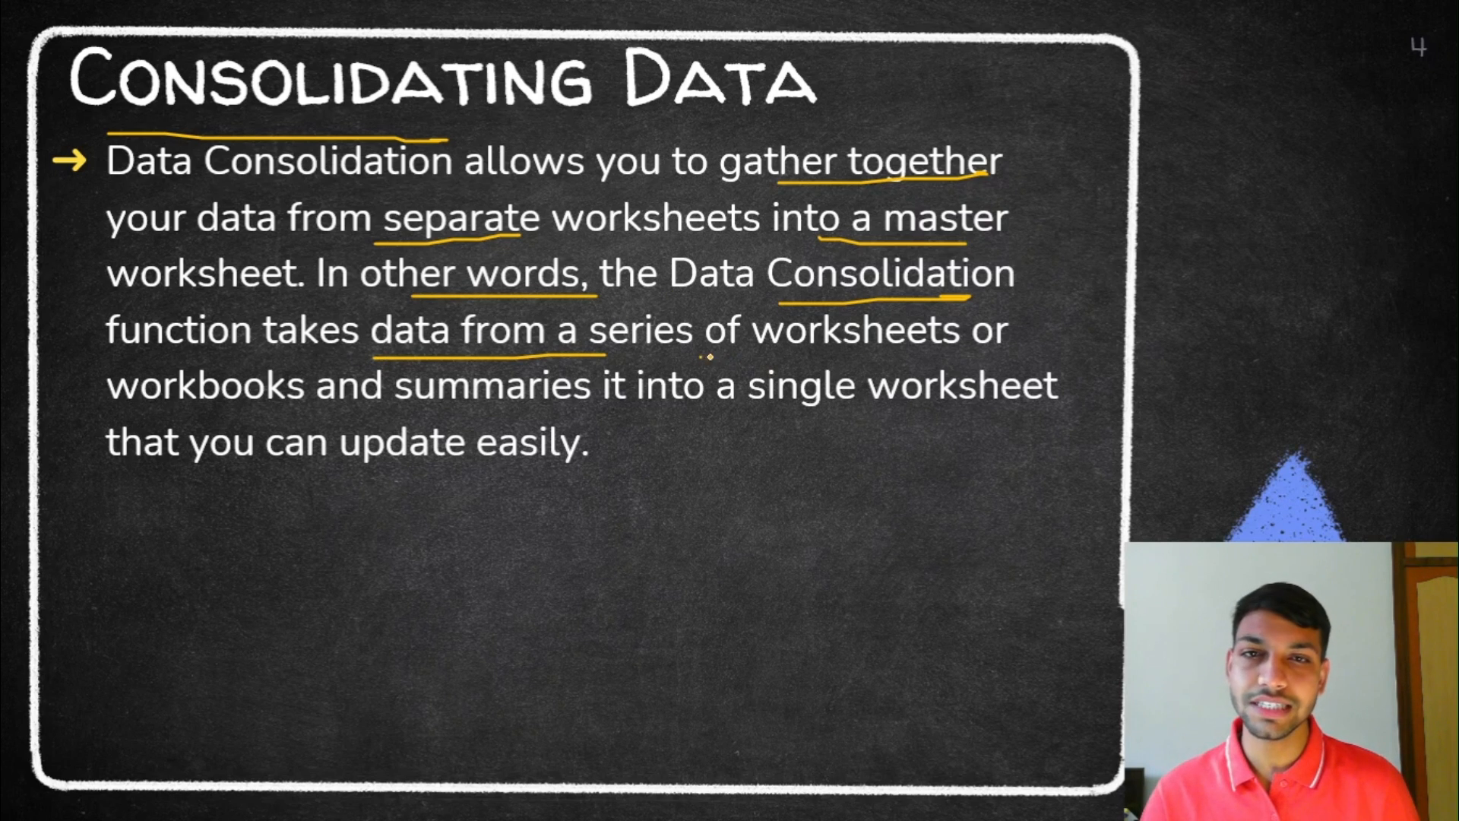
{"action": "left_click_drag", "start_coordinate": [701, 356], "coordinate": [923, 349]}
{"action": "left_click_drag", "start_coordinate": [269, 418], "coordinate": [401, 416]}
{"action": "mouse_move", "coordinate": [605, 420]}
{"action": "left_mouse_down"}
{"action": "mouse_move", "coordinate": [966, 428]}
{"action": "mouse_move", "coordinate": [939, 433]}
{"action": "left_mouse_up"}
{"action": "left_click_drag", "start_coordinate": [209, 481], "coordinate": [450, 454]}
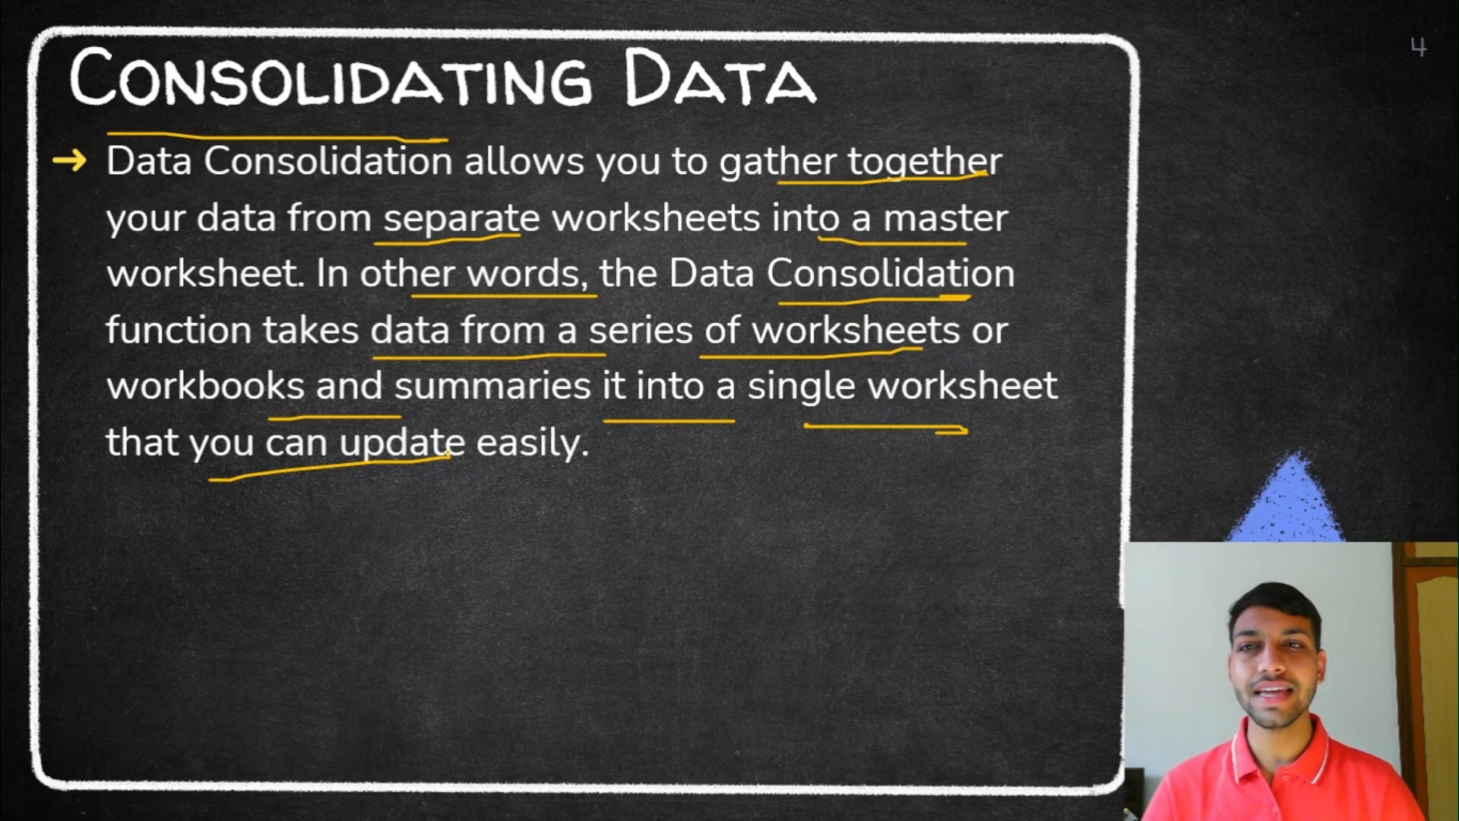
{"action": "key", "text": "e"}
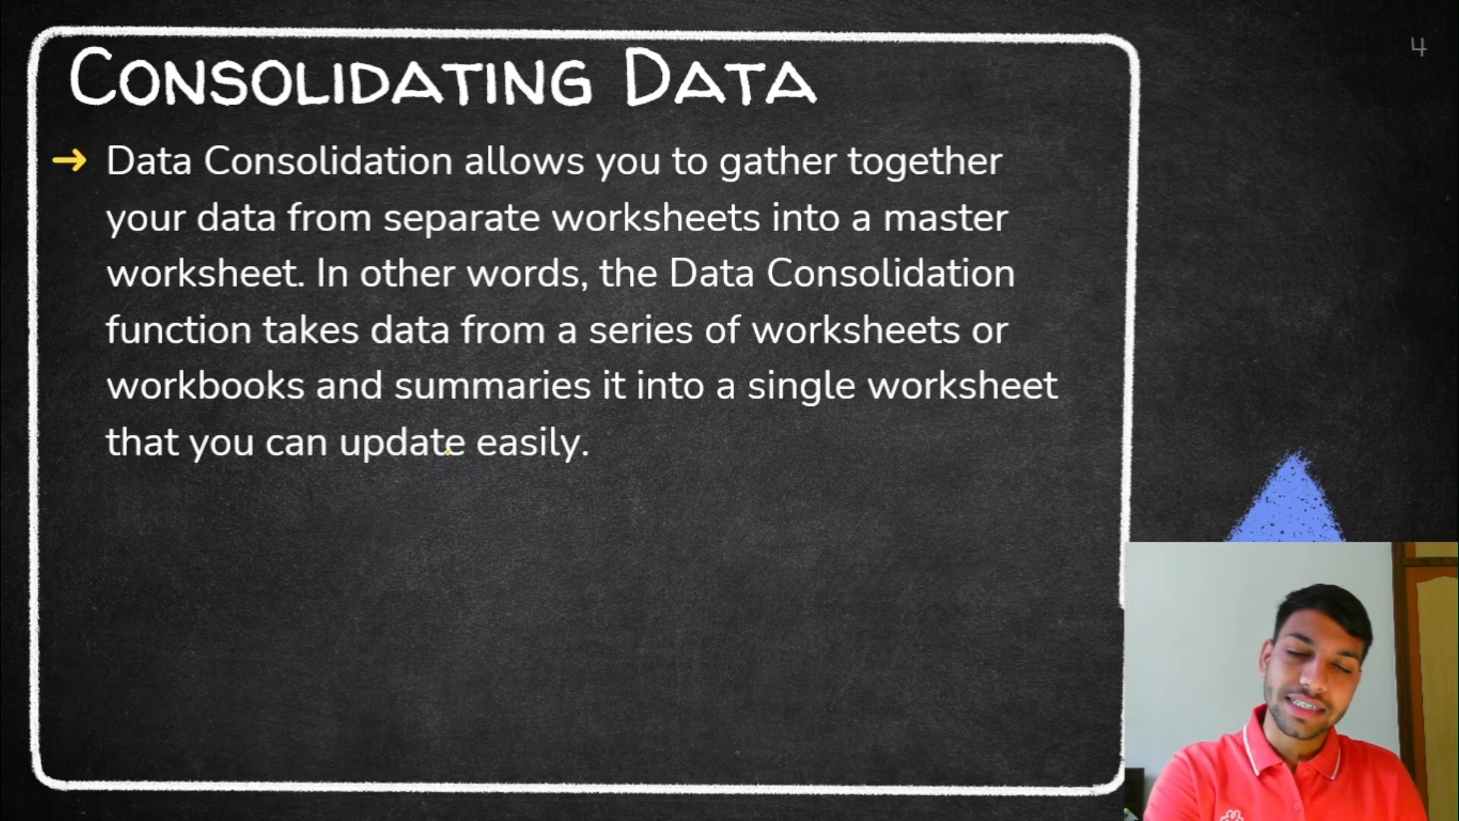
Reveal the Steps and Data → Consolidate bullets on the slide and underline Data and Consolidate with the pen.
{"action": "key", "text": "Right"}
{"action": "key", "text": "Right"}
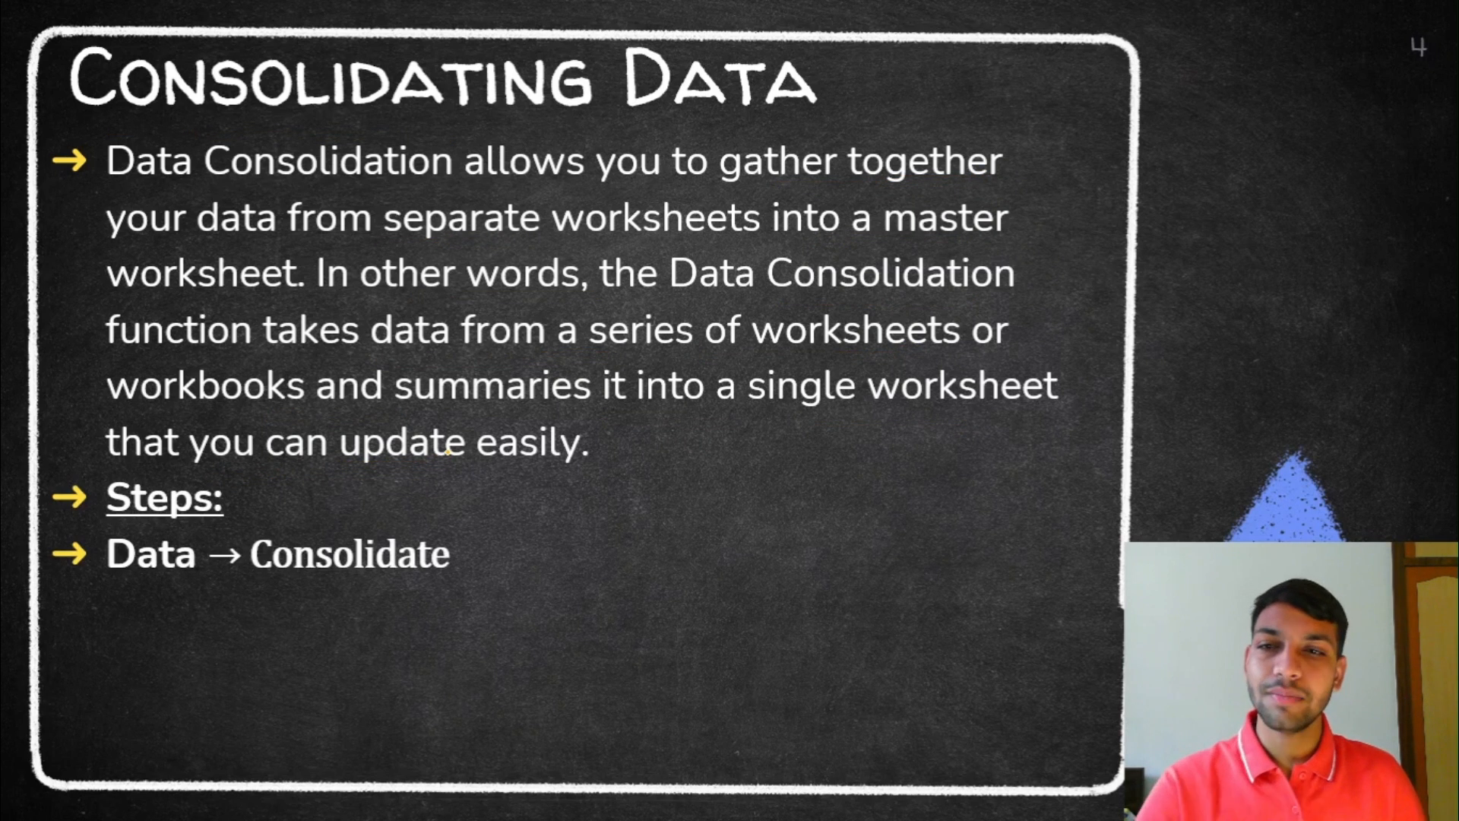
{"action": "left_click_drag", "start_coordinate": [93, 591], "coordinate": [240, 589]}
{"action": "left_click_drag", "start_coordinate": [266, 596], "coordinate": [453, 587]}
Switch to OpenOffice Calc and view the Consolidate dialog, closing it without applying anything.
{"action": "key", "text": "super+Tab"}
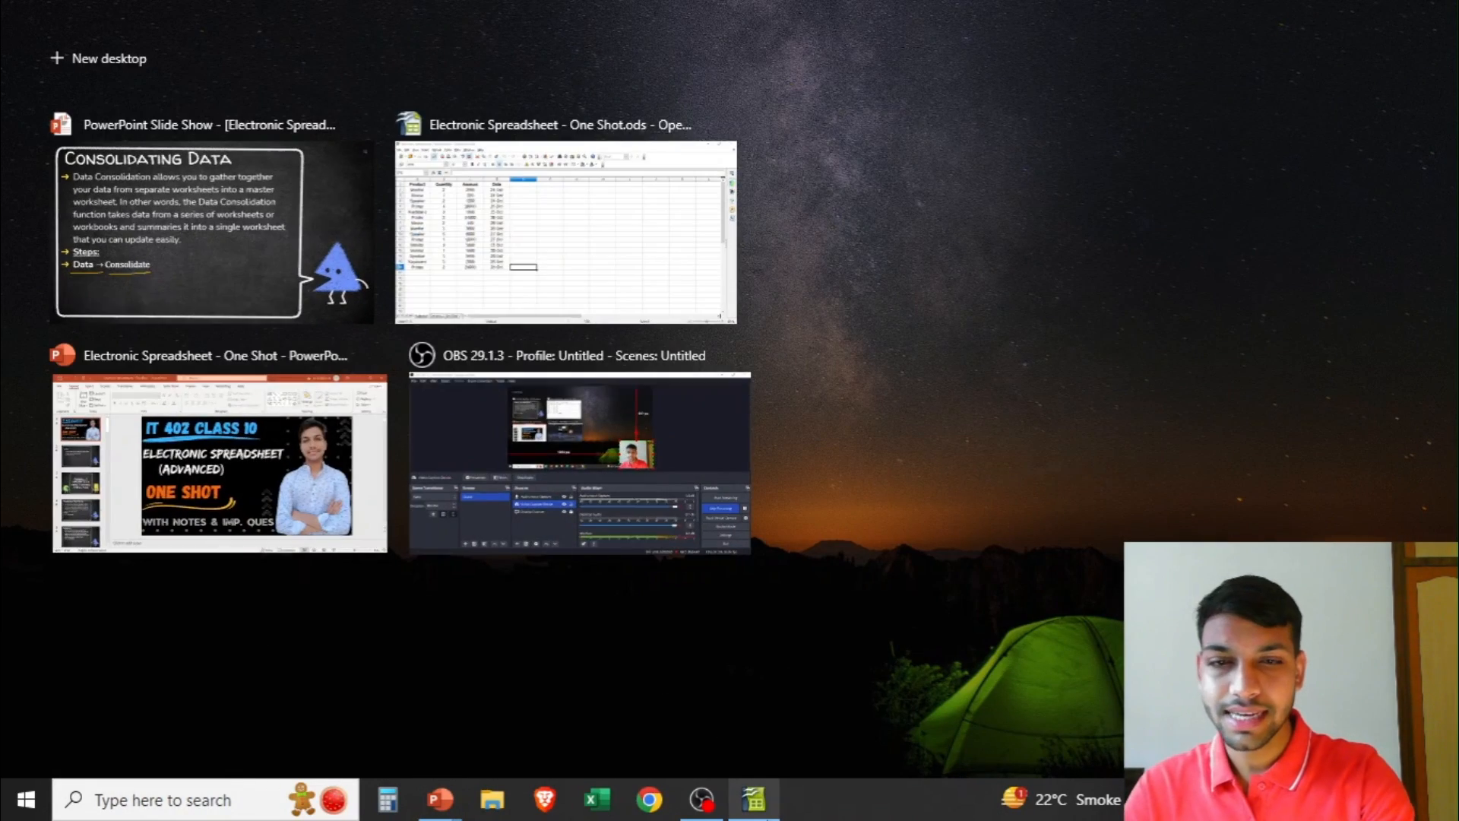
{"action": "left_click", "coordinate": [753, 799]}
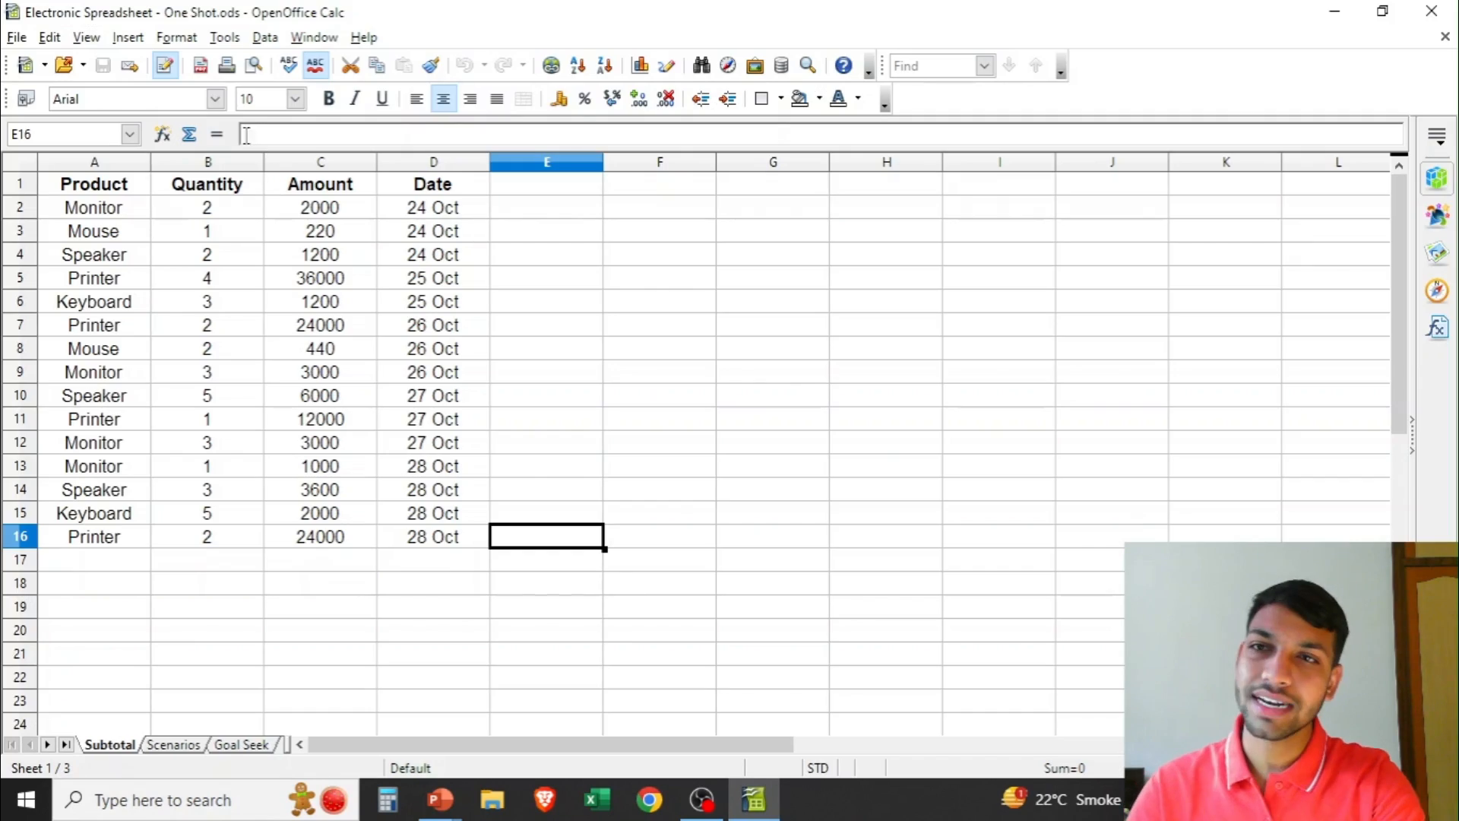
{"action": "left_click", "coordinate": [265, 37]}
{"action": "left_click", "coordinate": [337, 252]}
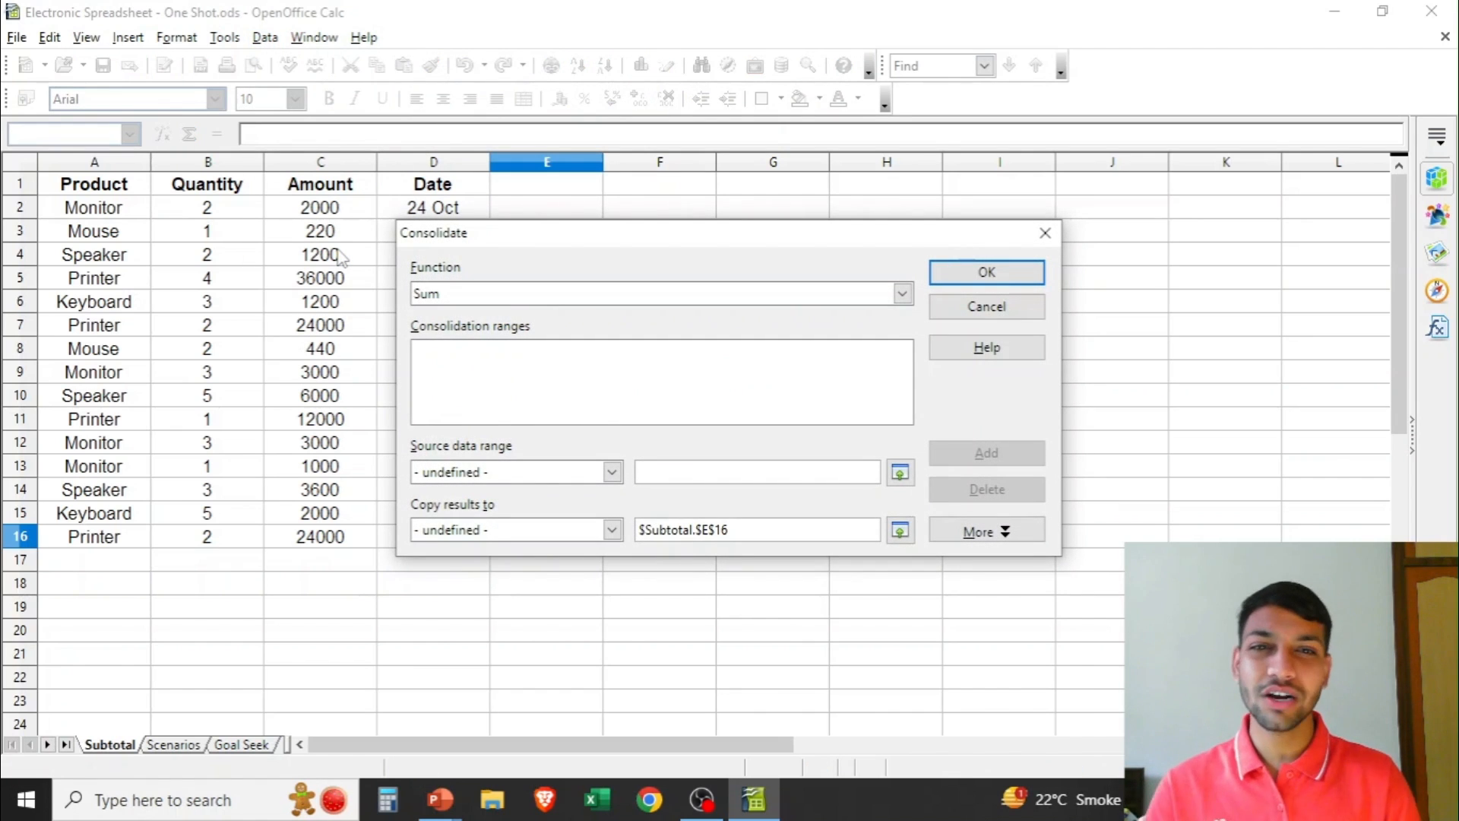
{"action": "left_click", "coordinate": [1042, 215]}
{"action": "left_click", "coordinate": [1047, 233]}
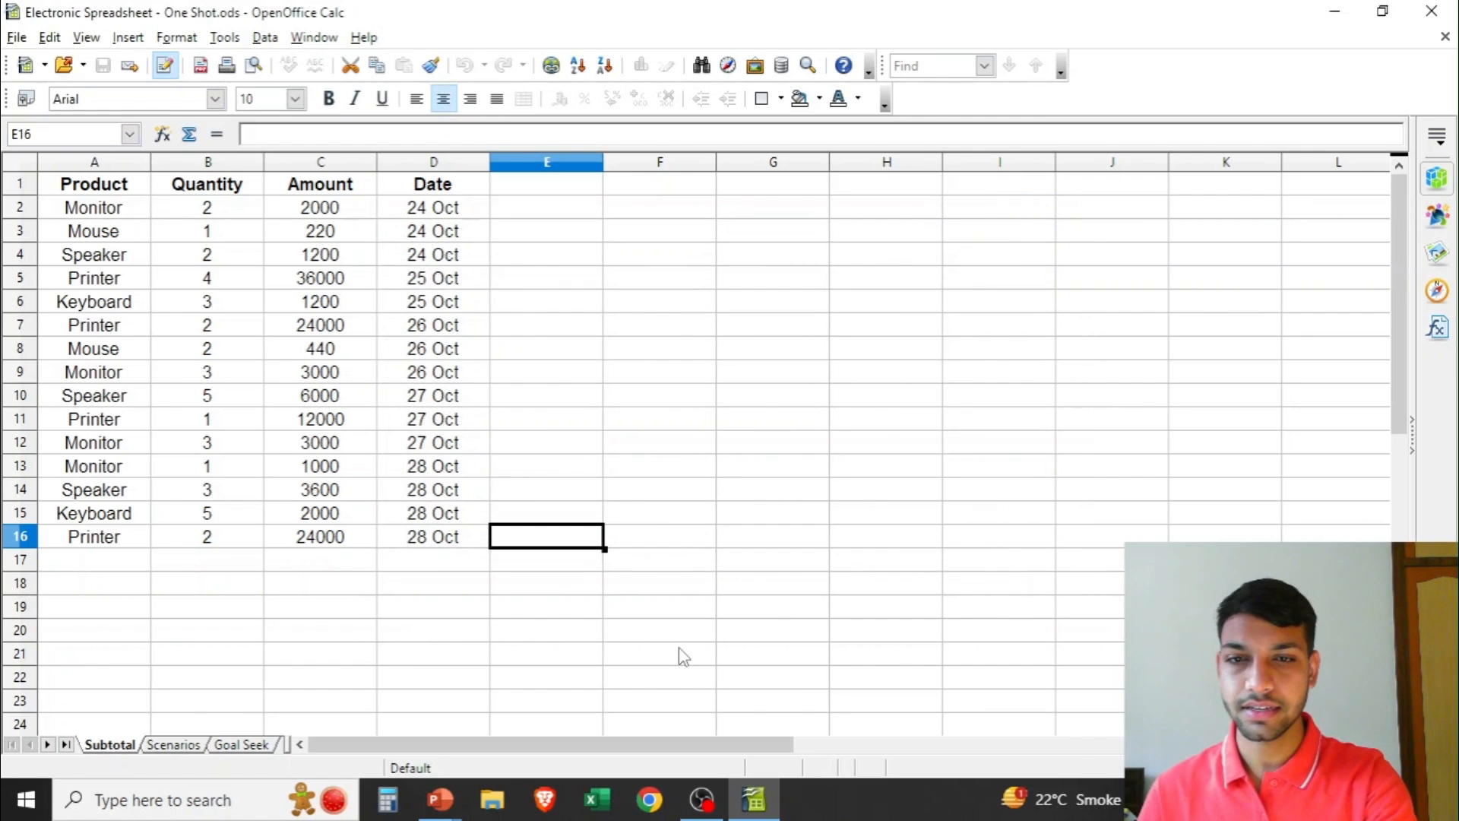
Return to the PowerPoint slide show, advance to the Subtotals slide and reveal its definition bullet without any ink.
{"action": "mouse_move", "coordinate": [448, 802]}
{"action": "left_click", "coordinate": [518, 732]}
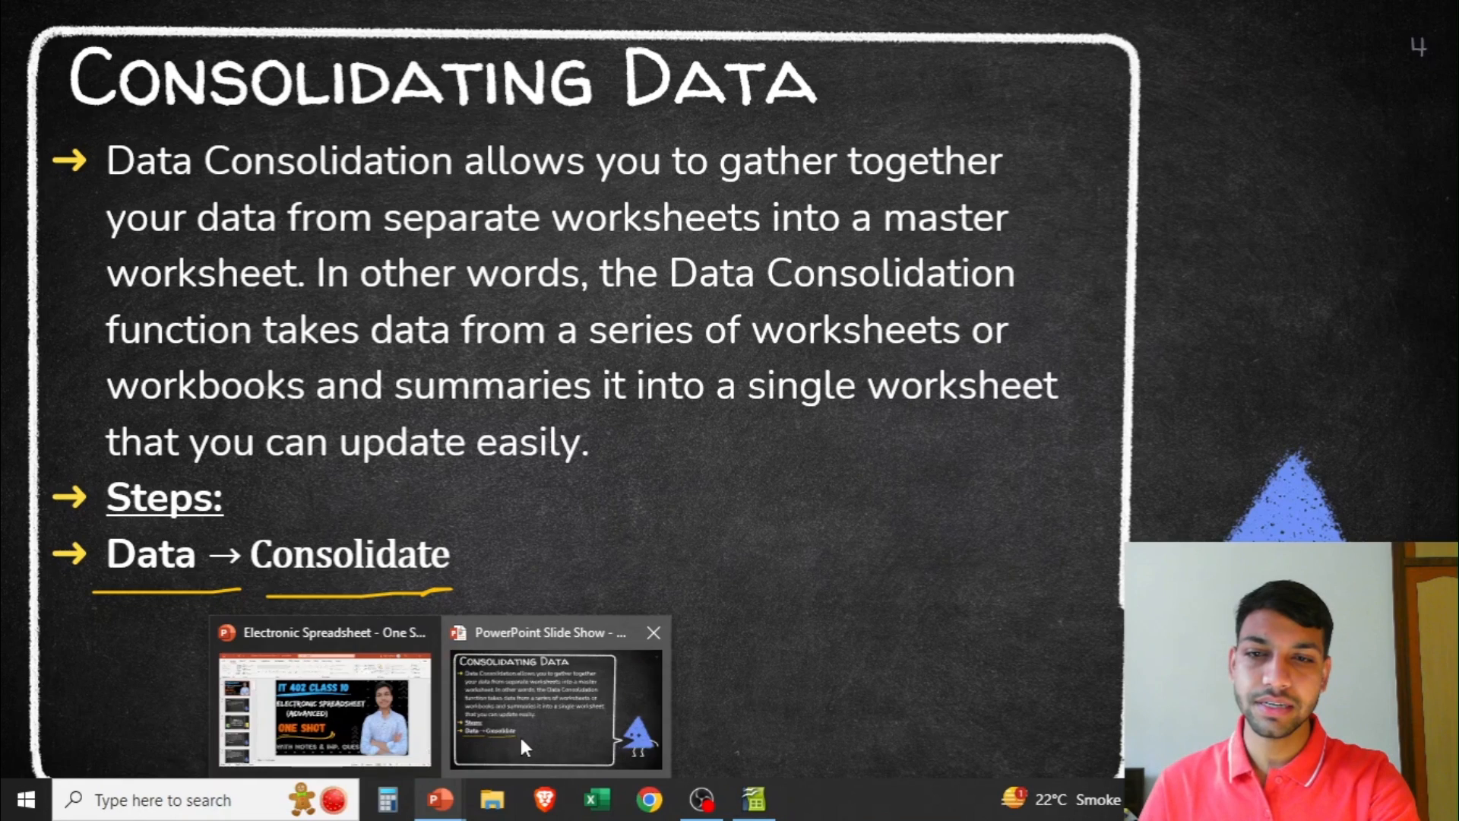
{"action": "left_click", "coordinate": [520, 736]}
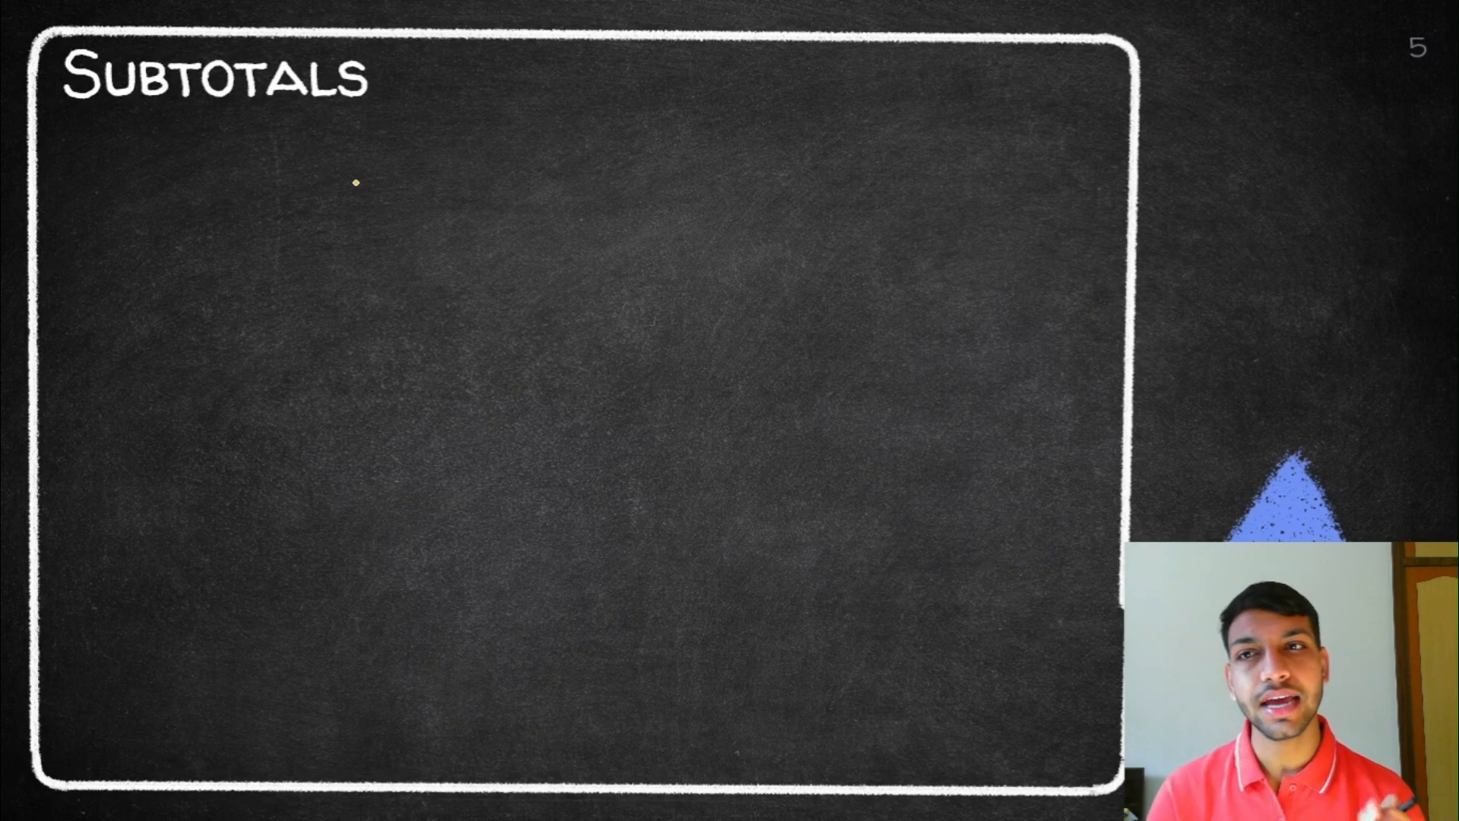
{"action": "left_click_drag", "start_coordinate": [185, 122], "coordinate": [399, 107]}
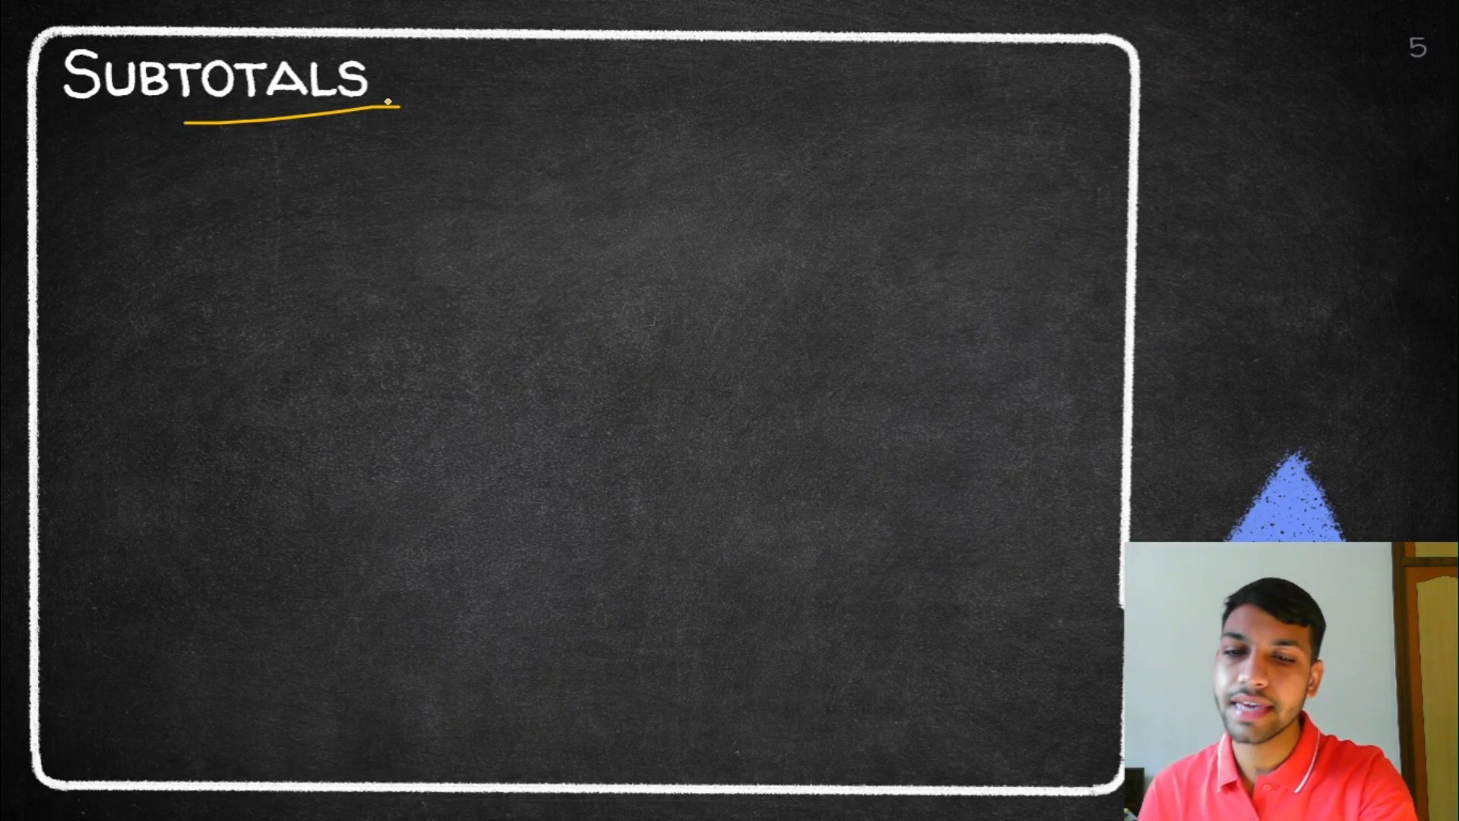
{"action": "key", "text": "e"}
{"action": "key", "text": "Right"}
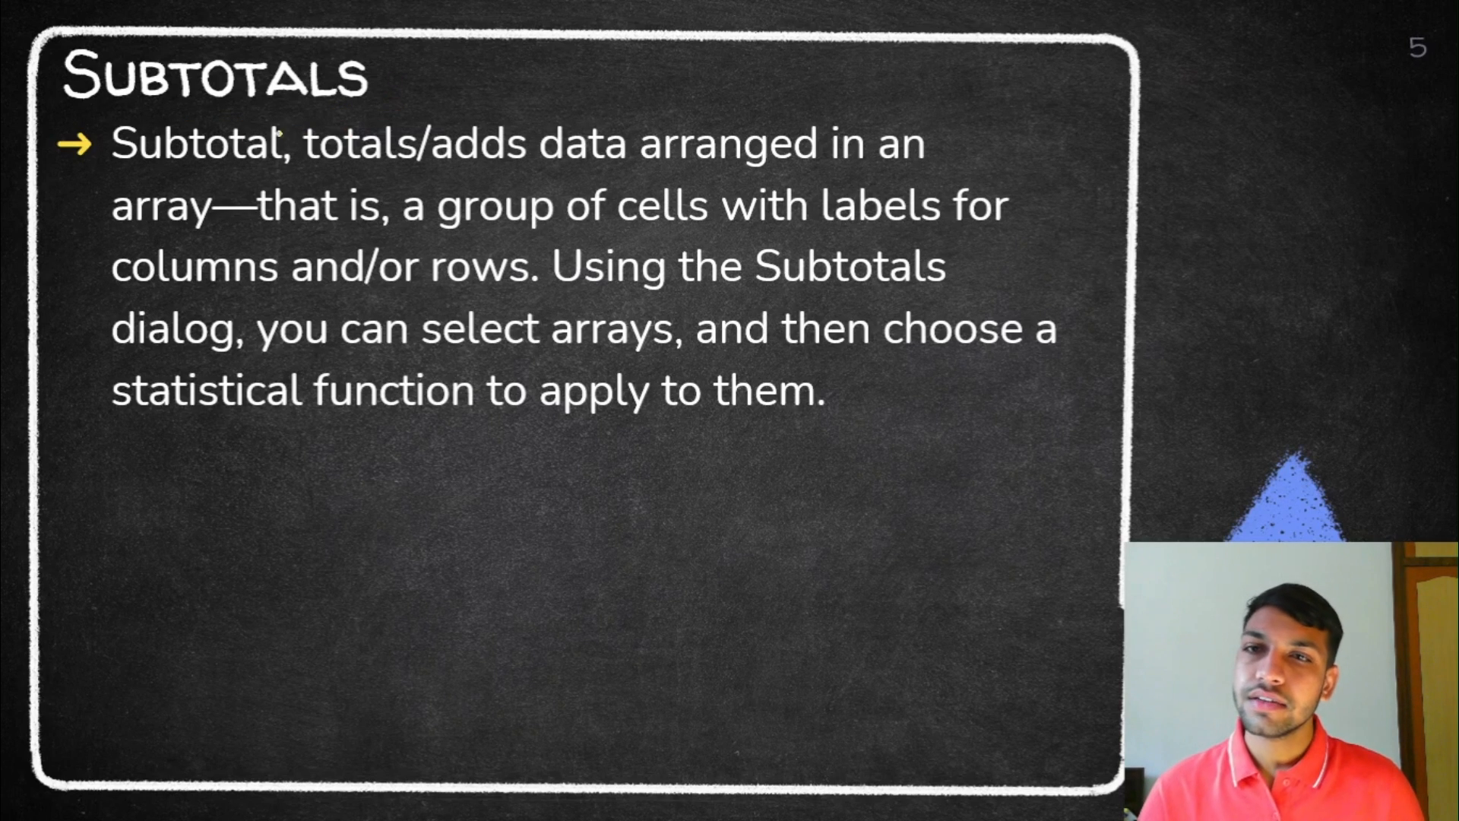
Underline key phrases of the Subtotals definition with the pen, from "Subtotal, totals/adds" through "and/or rows".
{"action": "left_click_drag", "start_coordinate": [237, 171], "coordinate": [513, 162]}
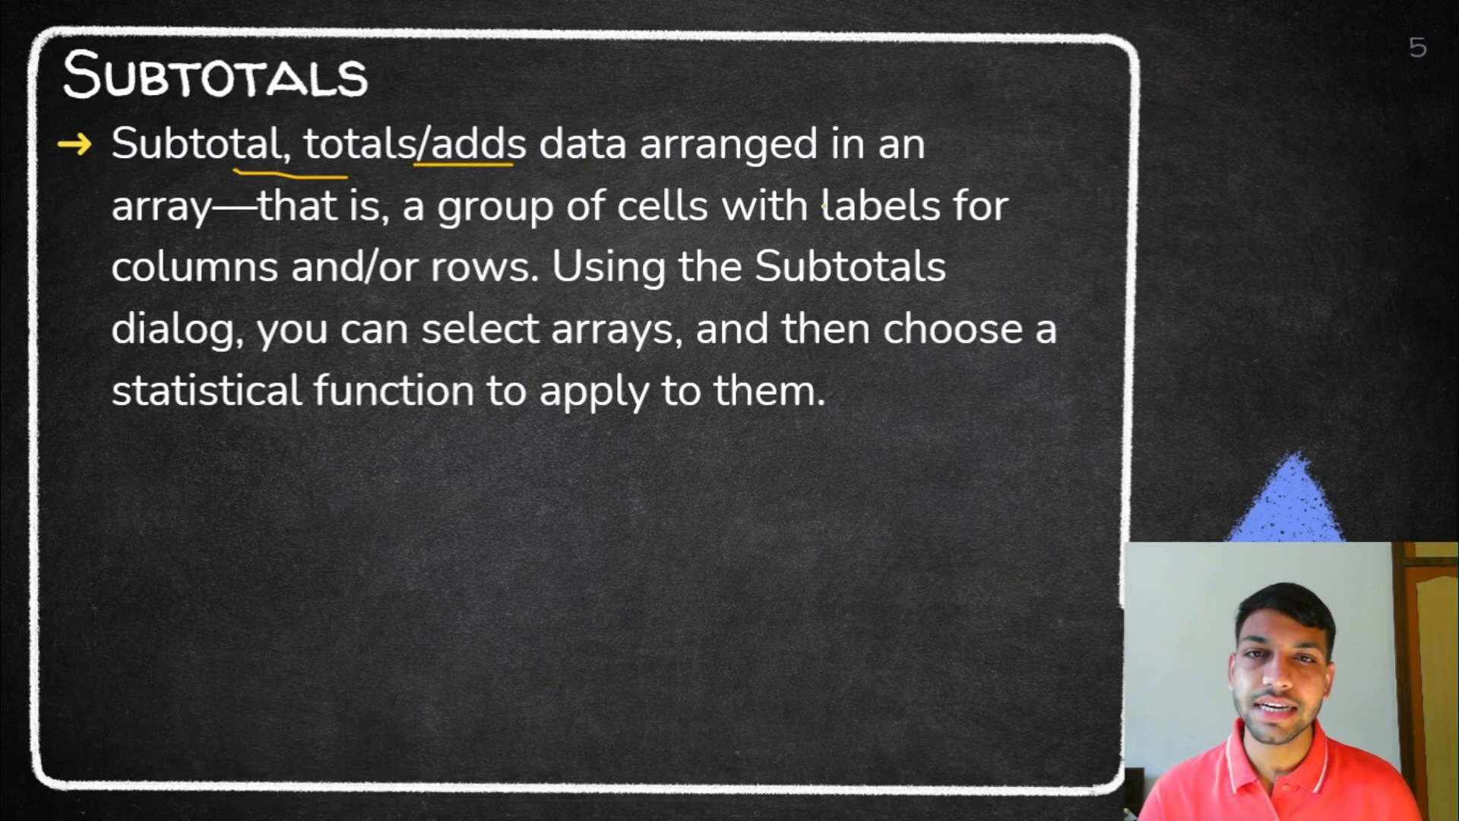
{"action": "left_click_drag", "start_coordinate": [707, 172], "coordinate": [886, 190]}
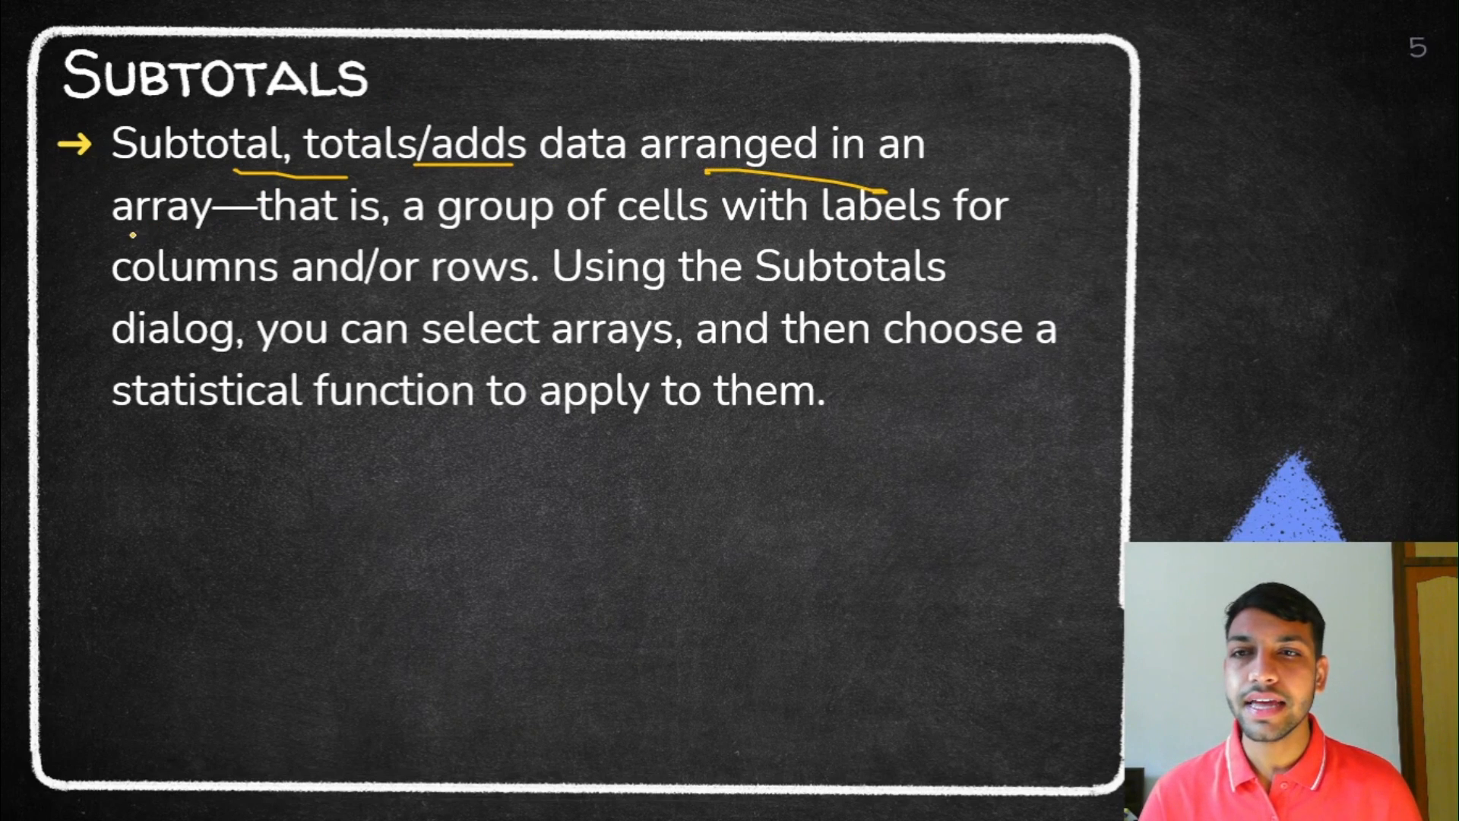
{"action": "left_click_drag", "start_coordinate": [133, 235], "coordinate": [238, 234]}
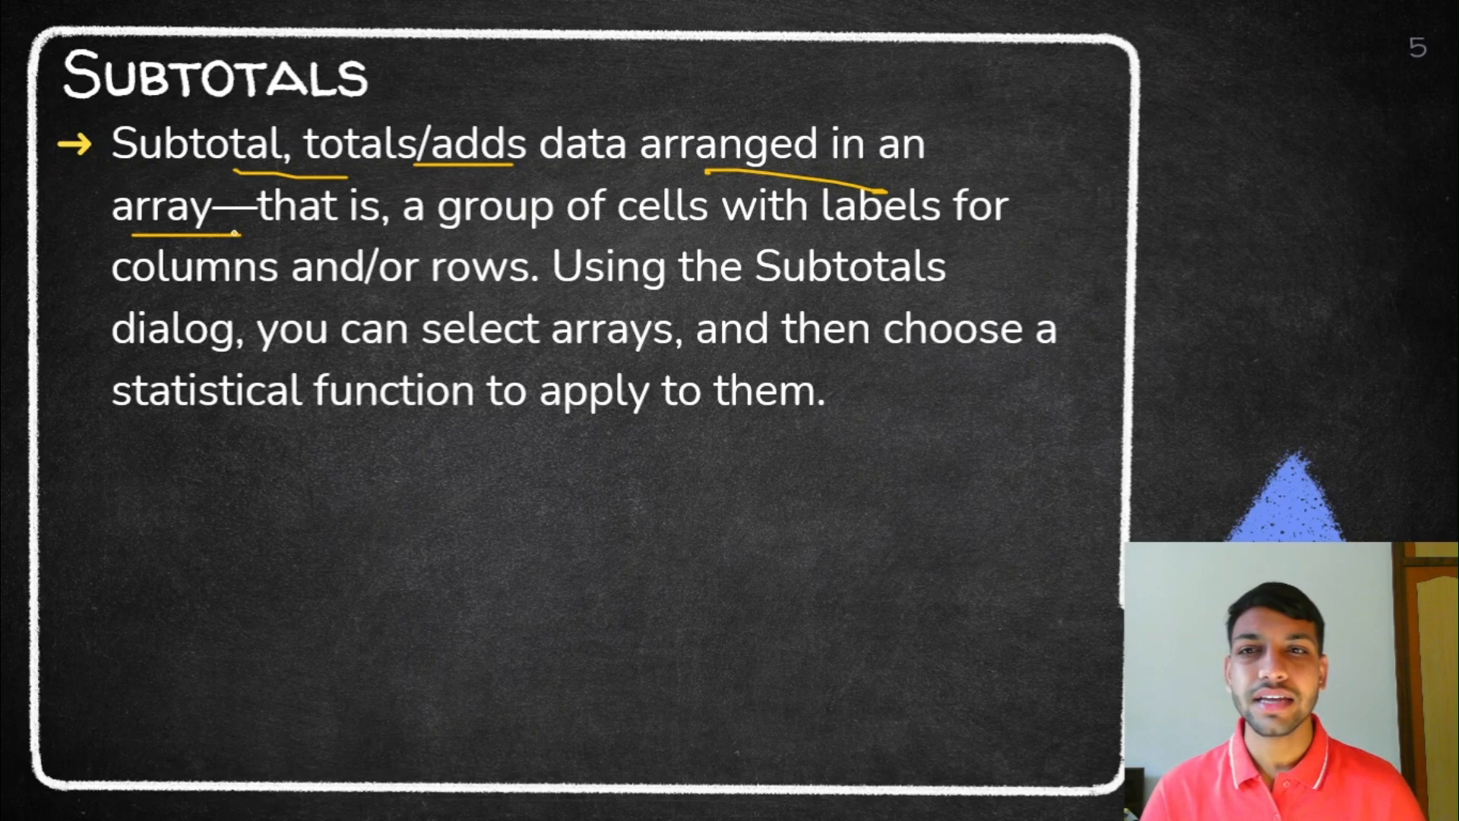
{"action": "left_click_drag", "start_coordinate": [511, 227], "coordinate": [1000, 228]}
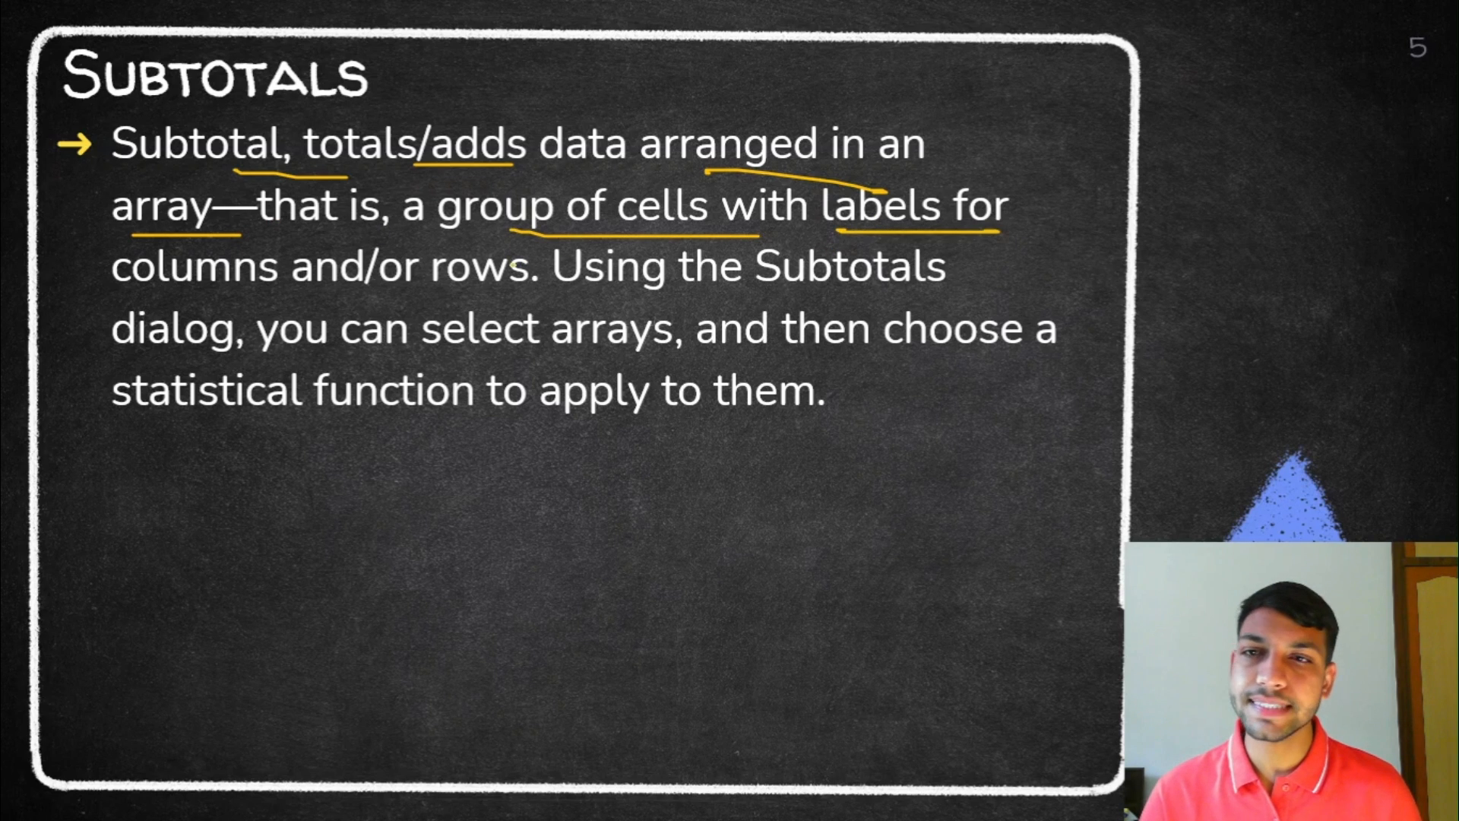
{"action": "left_click_drag", "start_coordinate": [335, 295], "coordinate": [548, 285]}
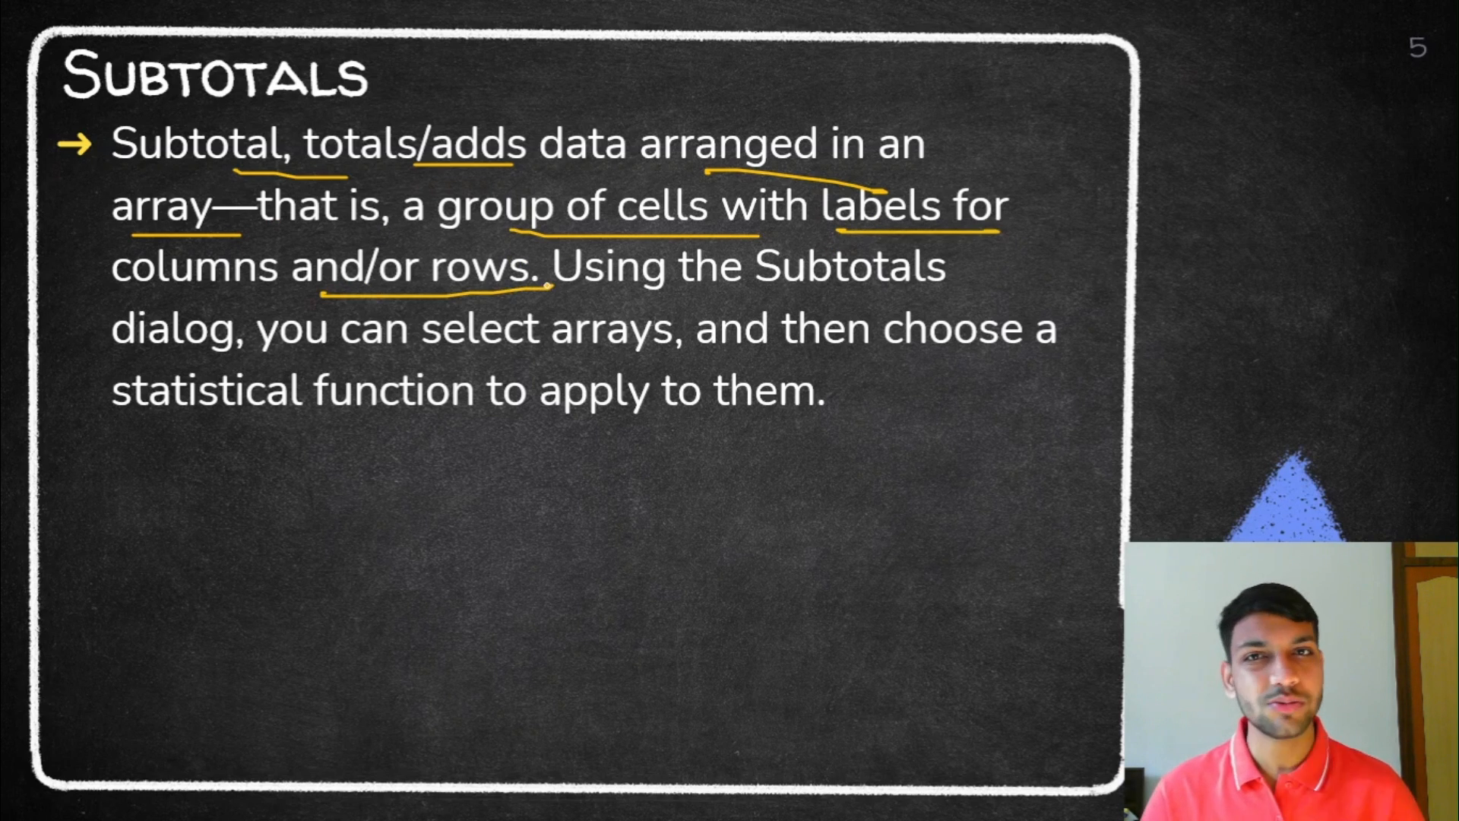
Switch to OpenOffice Calc and highlight the Product, Quantity, Amount and Date columns of the Subtotal sheet one after another.
{"action": "key", "text": "super+Tab"}
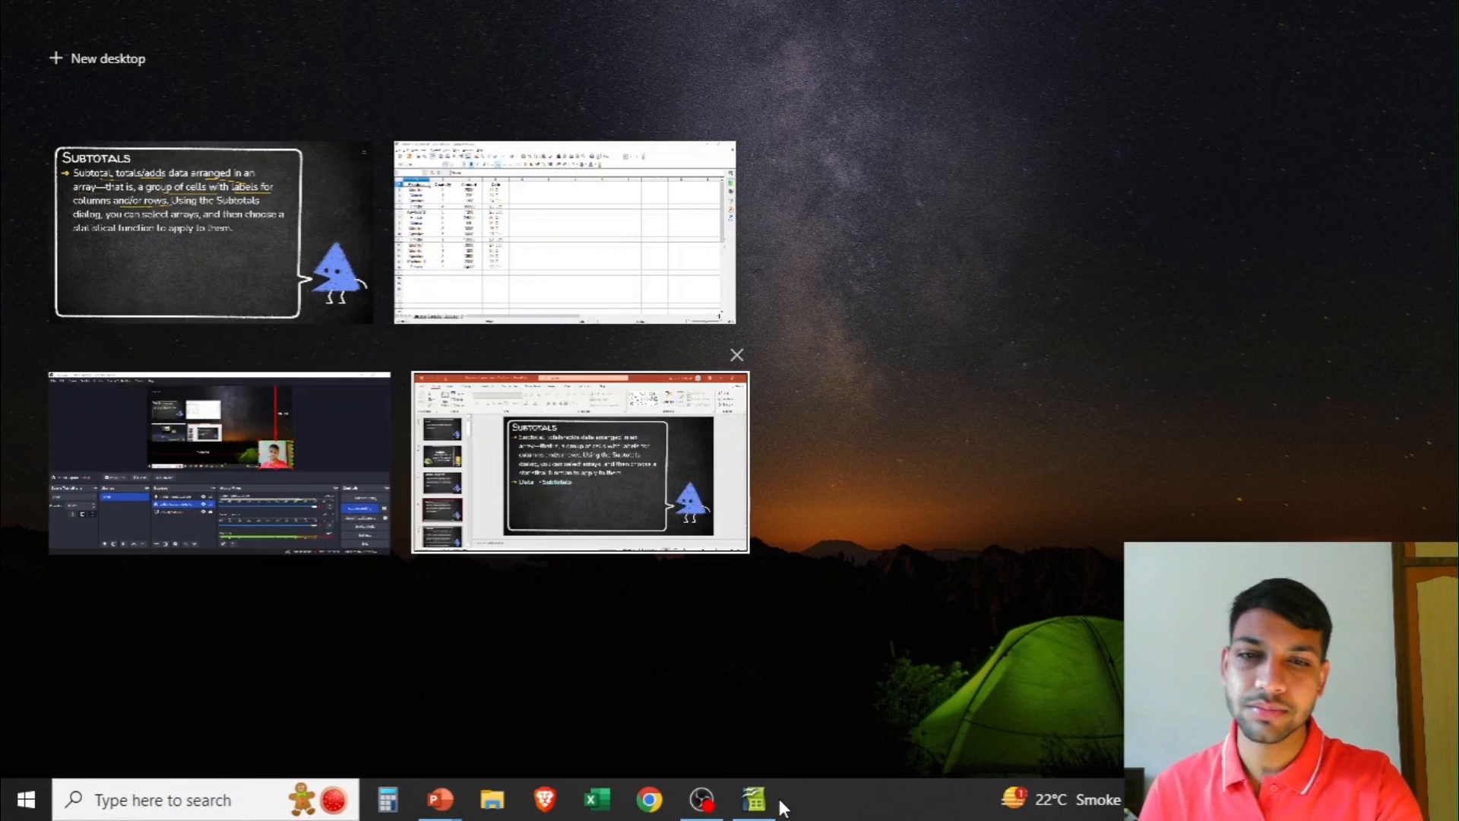
{"action": "left_click", "coordinate": [756, 799]}
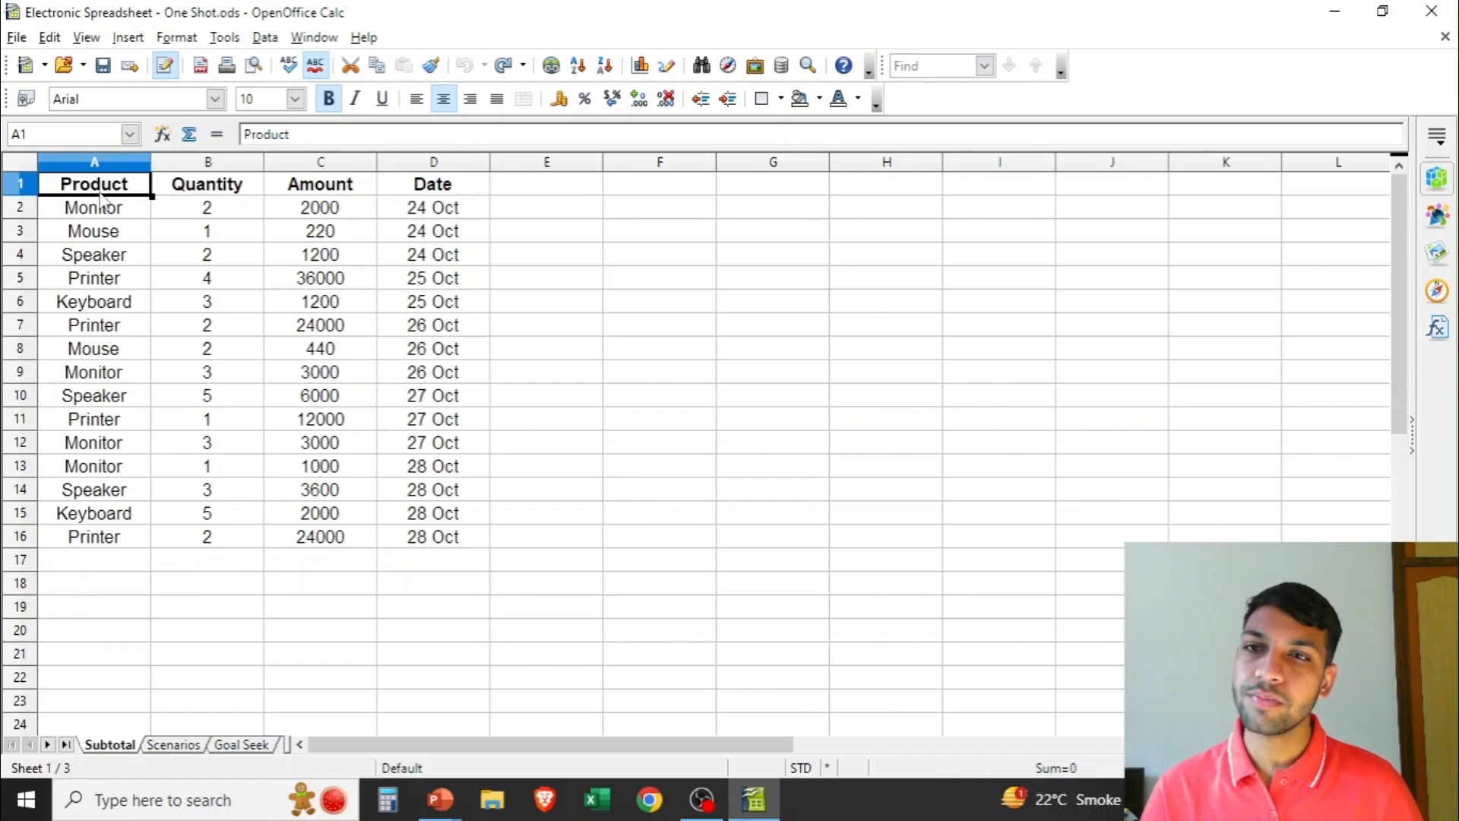
{"action": "left_click_drag", "start_coordinate": [125, 181], "coordinate": [80, 515]}
{"action": "left_click_drag", "start_coordinate": [229, 184], "coordinate": [220, 493]}
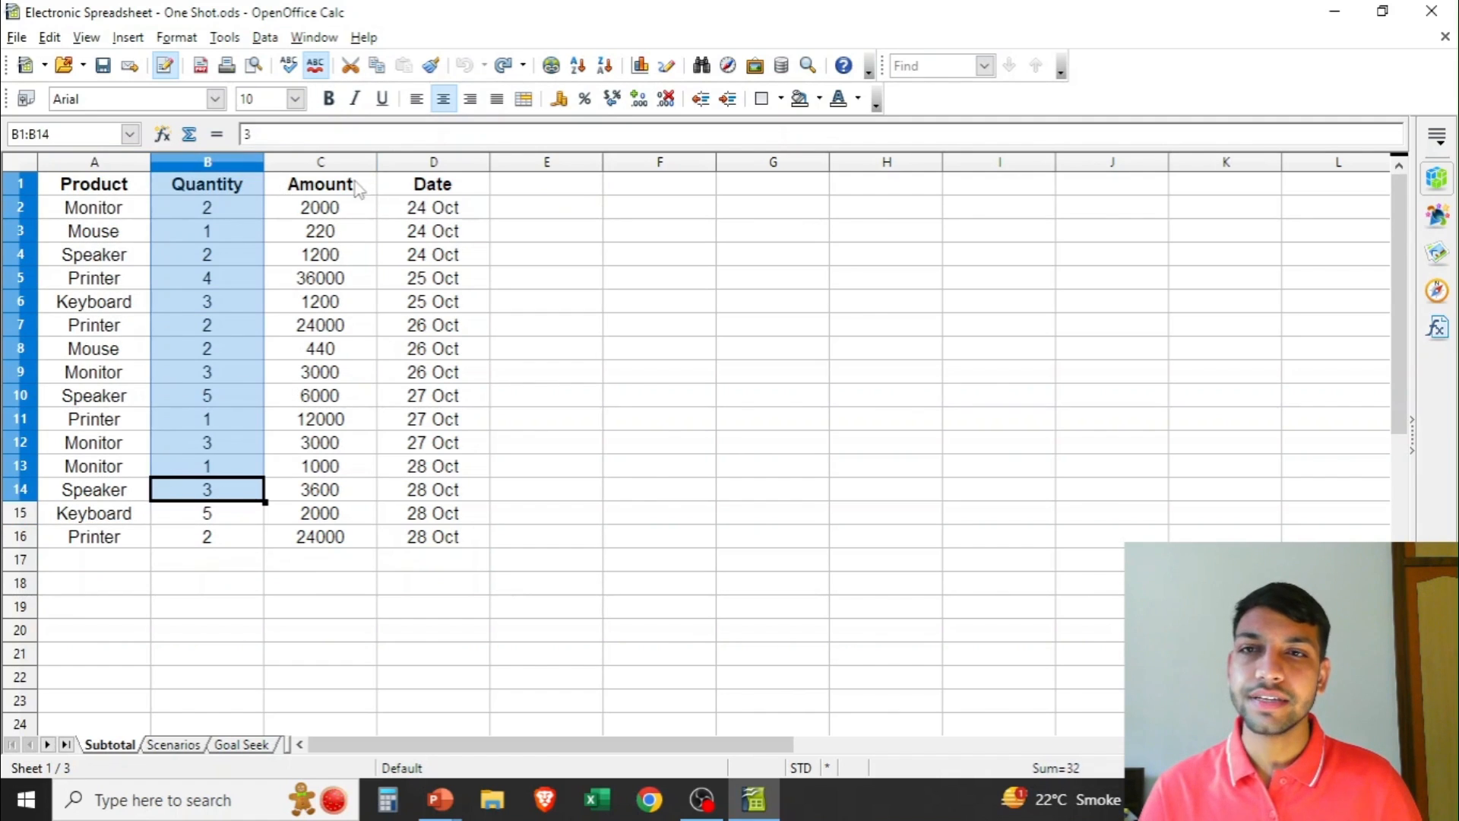
{"action": "left_click_drag", "start_coordinate": [360, 189], "coordinate": [327, 630]}
{"action": "left_click_drag", "start_coordinate": [460, 194], "coordinate": [396, 532]}
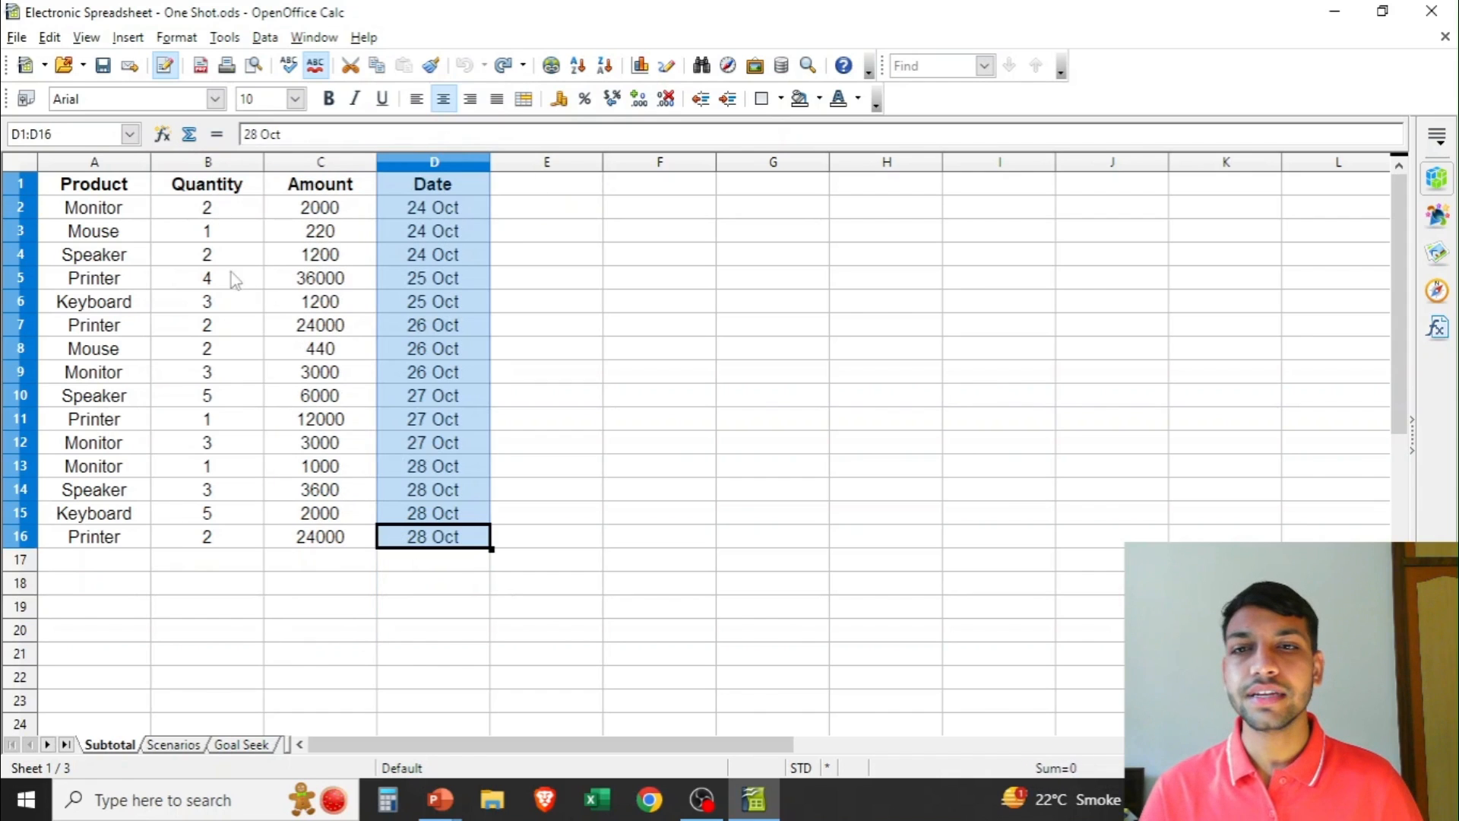
Point out the Product, Quantity and Amount headers, plus the Monitor entries and their amounts in rows 2 and 9.
{"action": "left_click", "coordinate": [119, 188]}
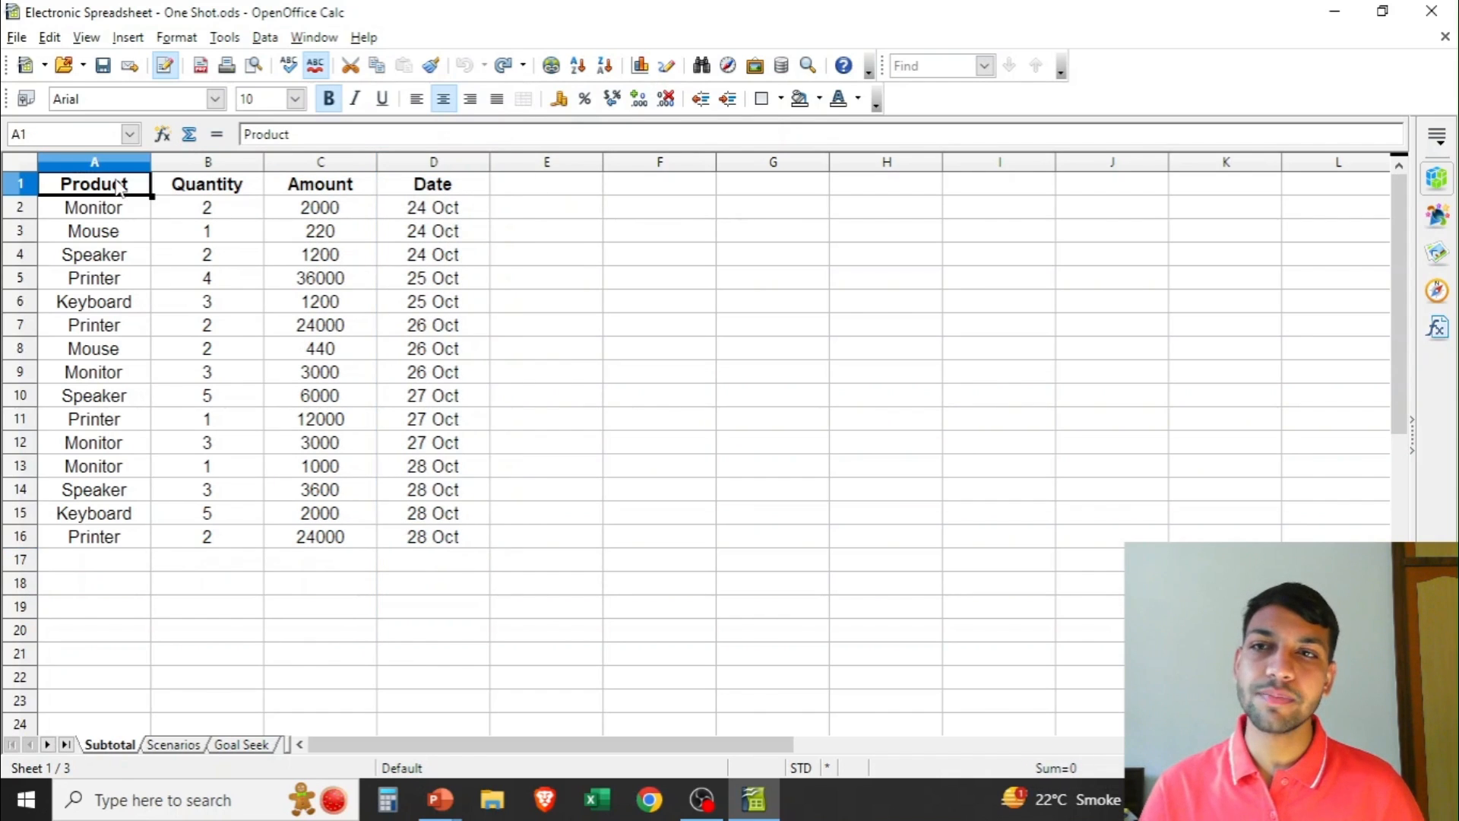
{"action": "left_click", "coordinate": [231, 188]}
{"action": "left_click", "coordinate": [306, 189]}
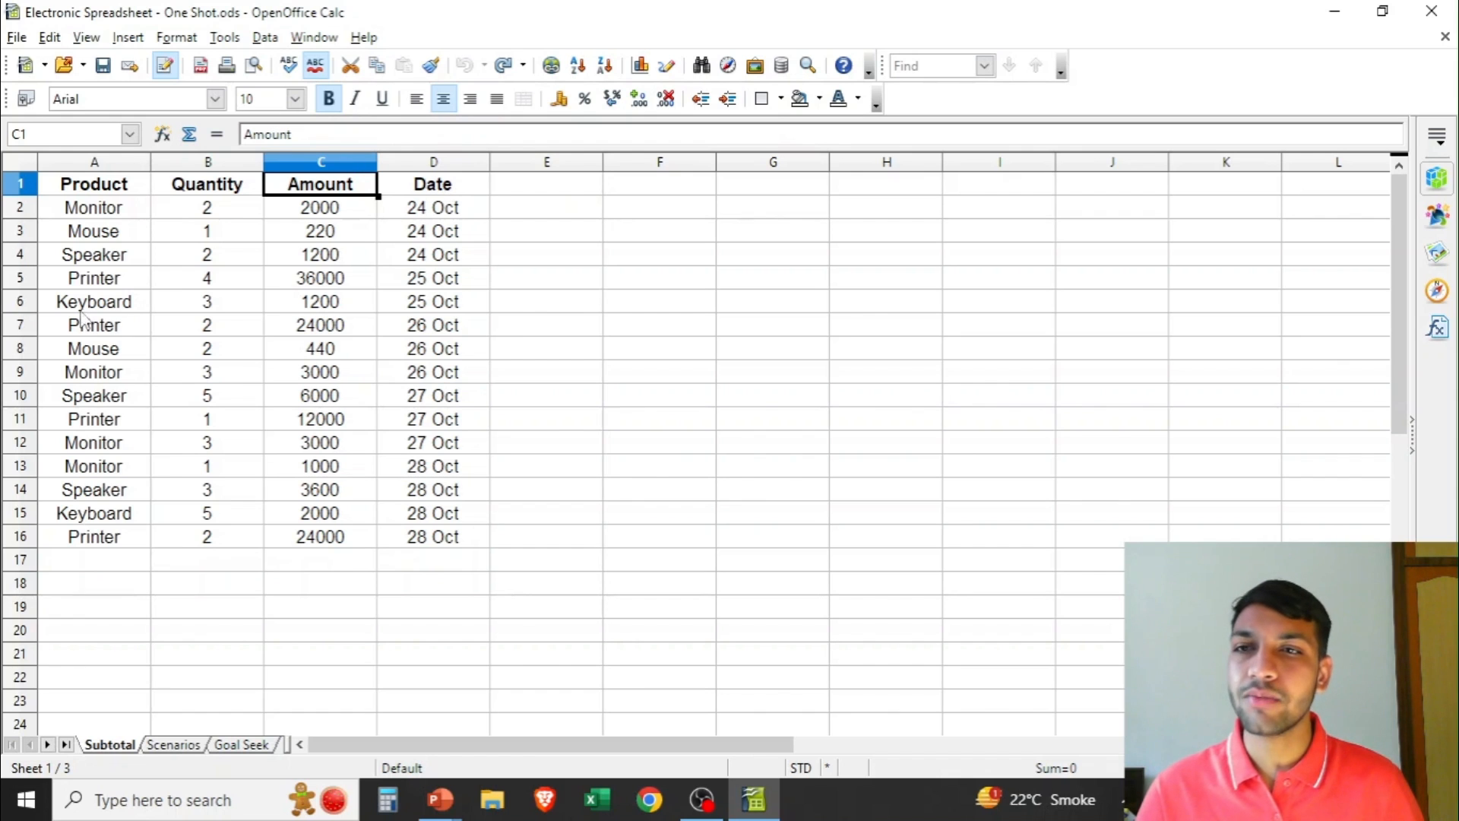
{"action": "left_click", "coordinate": [107, 213]}
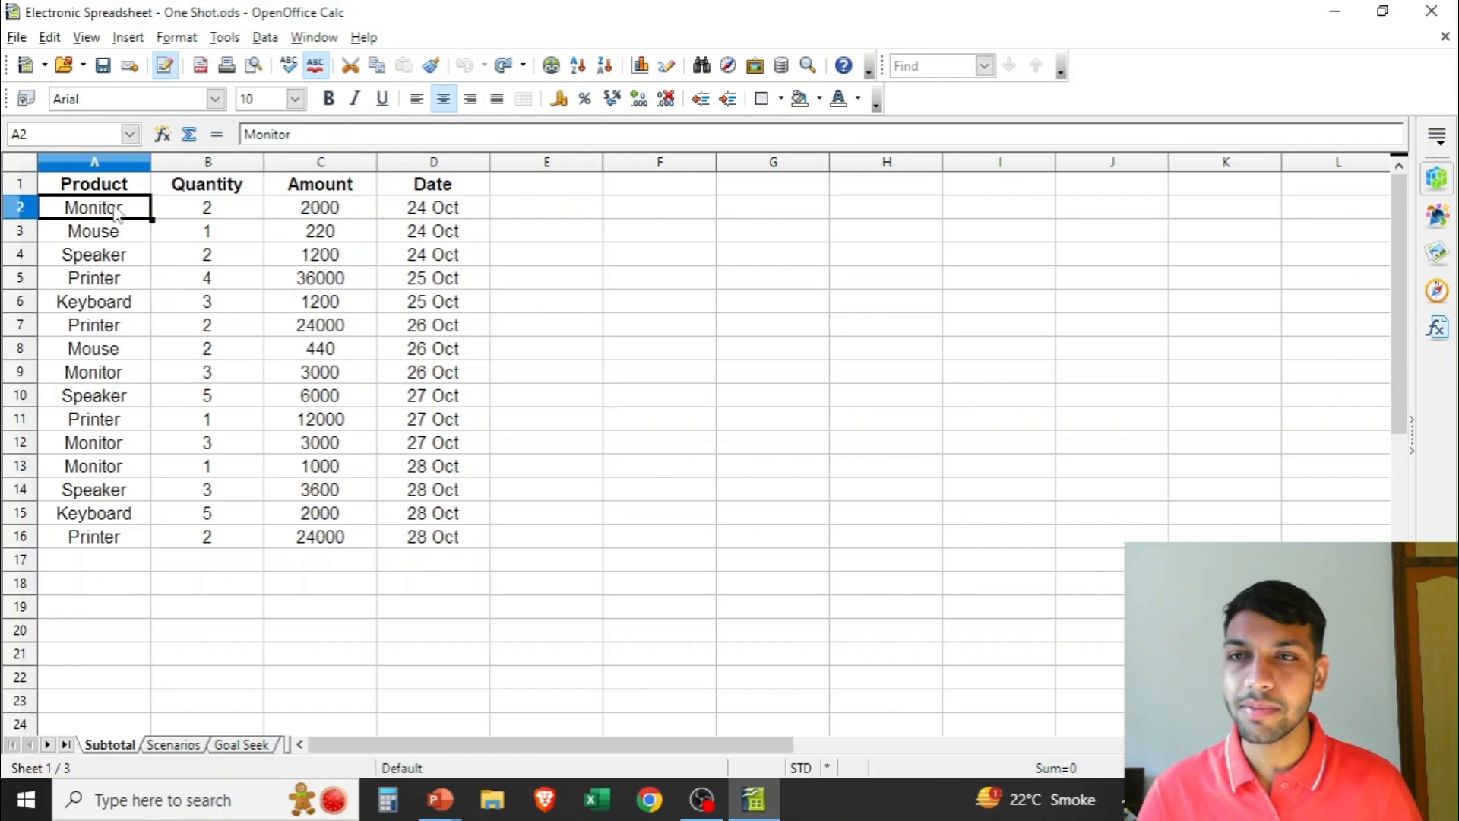
{"action": "left_click", "coordinate": [292, 217]}
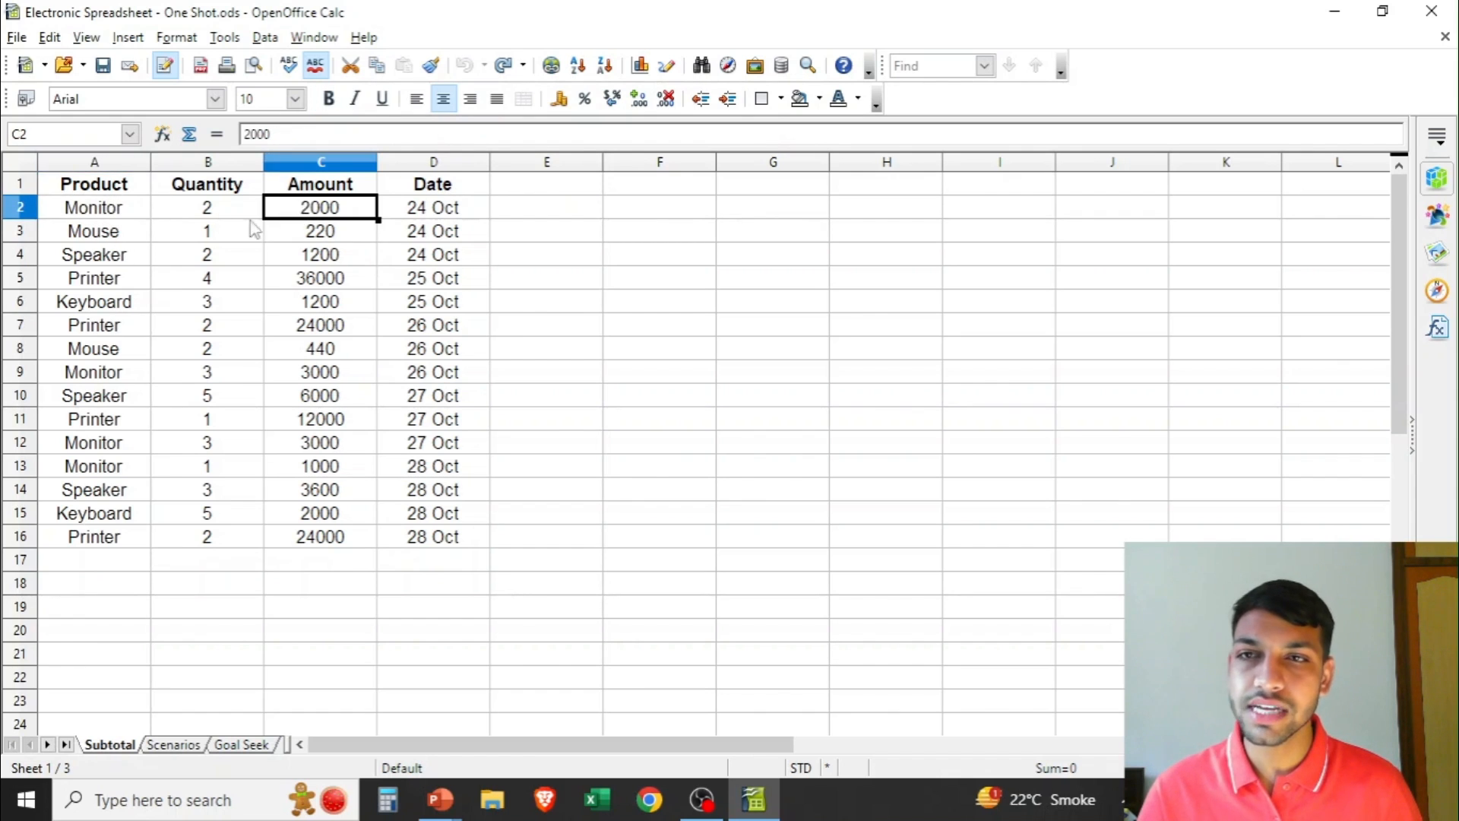
{"action": "left_click", "coordinate": [121, 375]}
{"action": "left_click", "coordinate": [300, 378]}
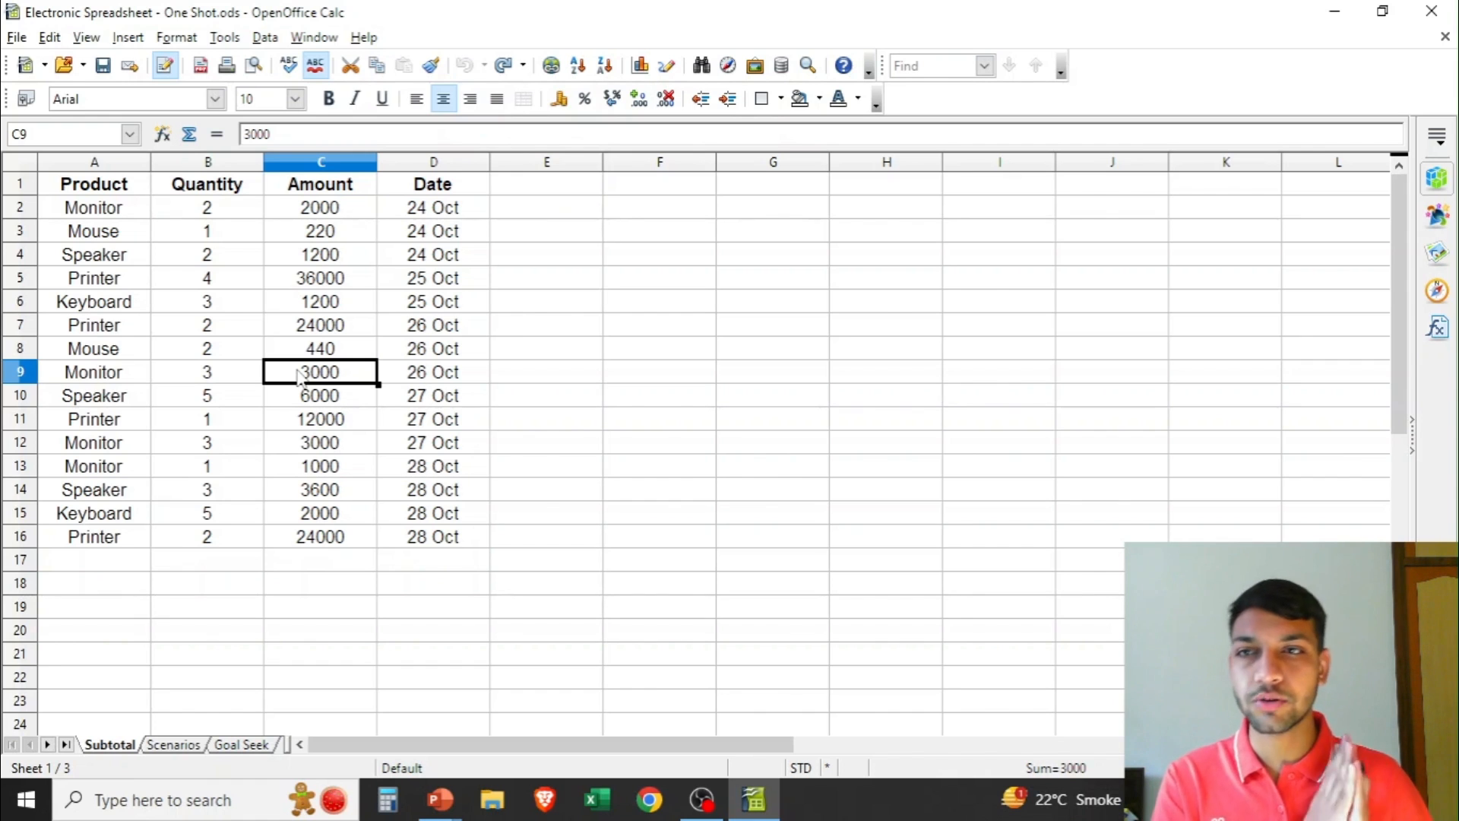
Select the data range A1:D16 and open the Subtotals dialog, viewing its group pages and ending on the 1st Group.
{"action": "left_click_drag", "start_coordinate": [84, 186], "coordinate": [415, 541]}
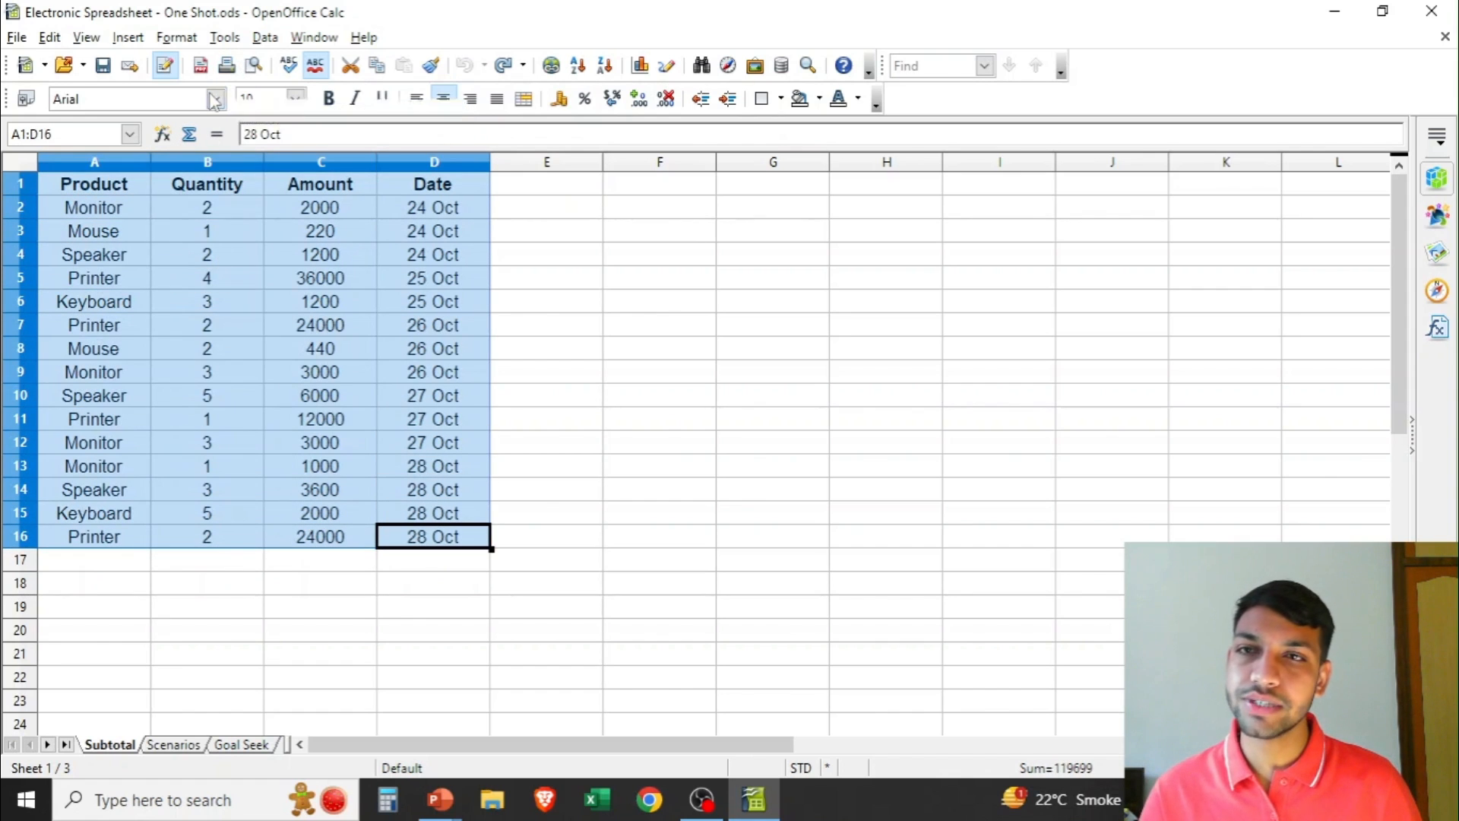
{"action": "left_click", "coordinate": [266, 38]}
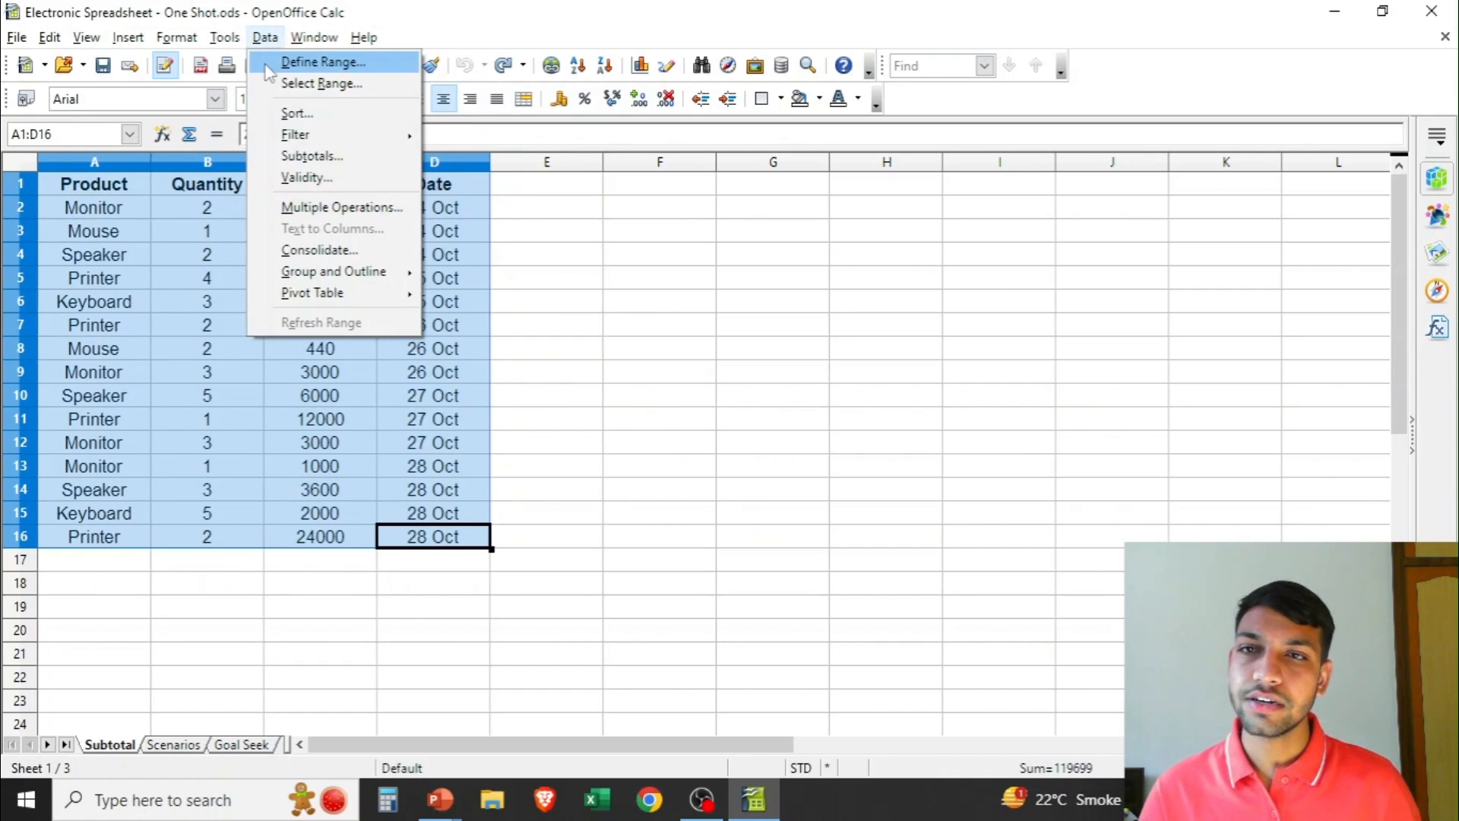
{"action": "left_click", "coordinate": [325, 155]}
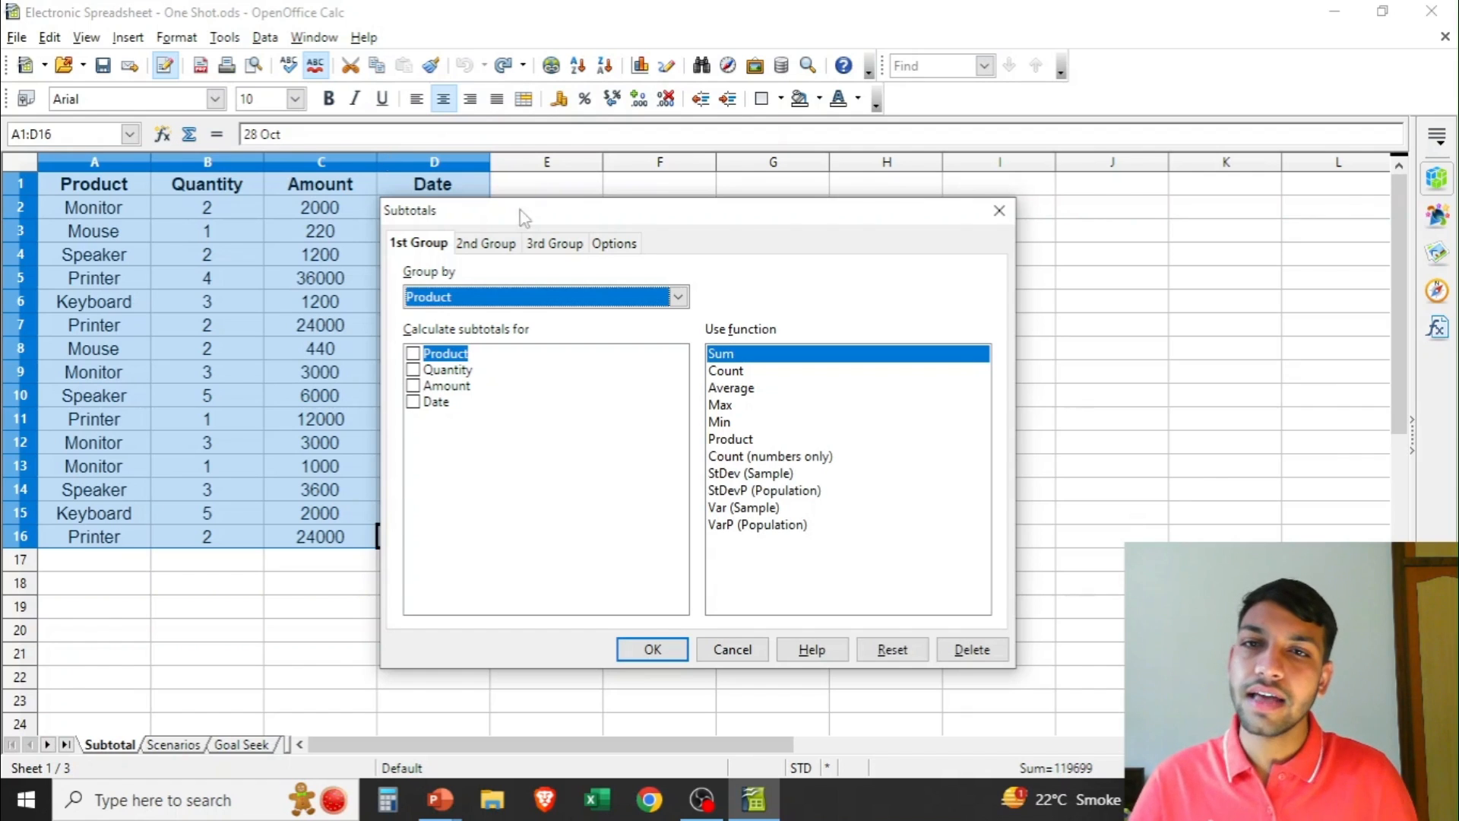
{"action": "left_click", "coordinate": [487, 243]}
{"action": "left_click", "coordinate": [437, 251]}
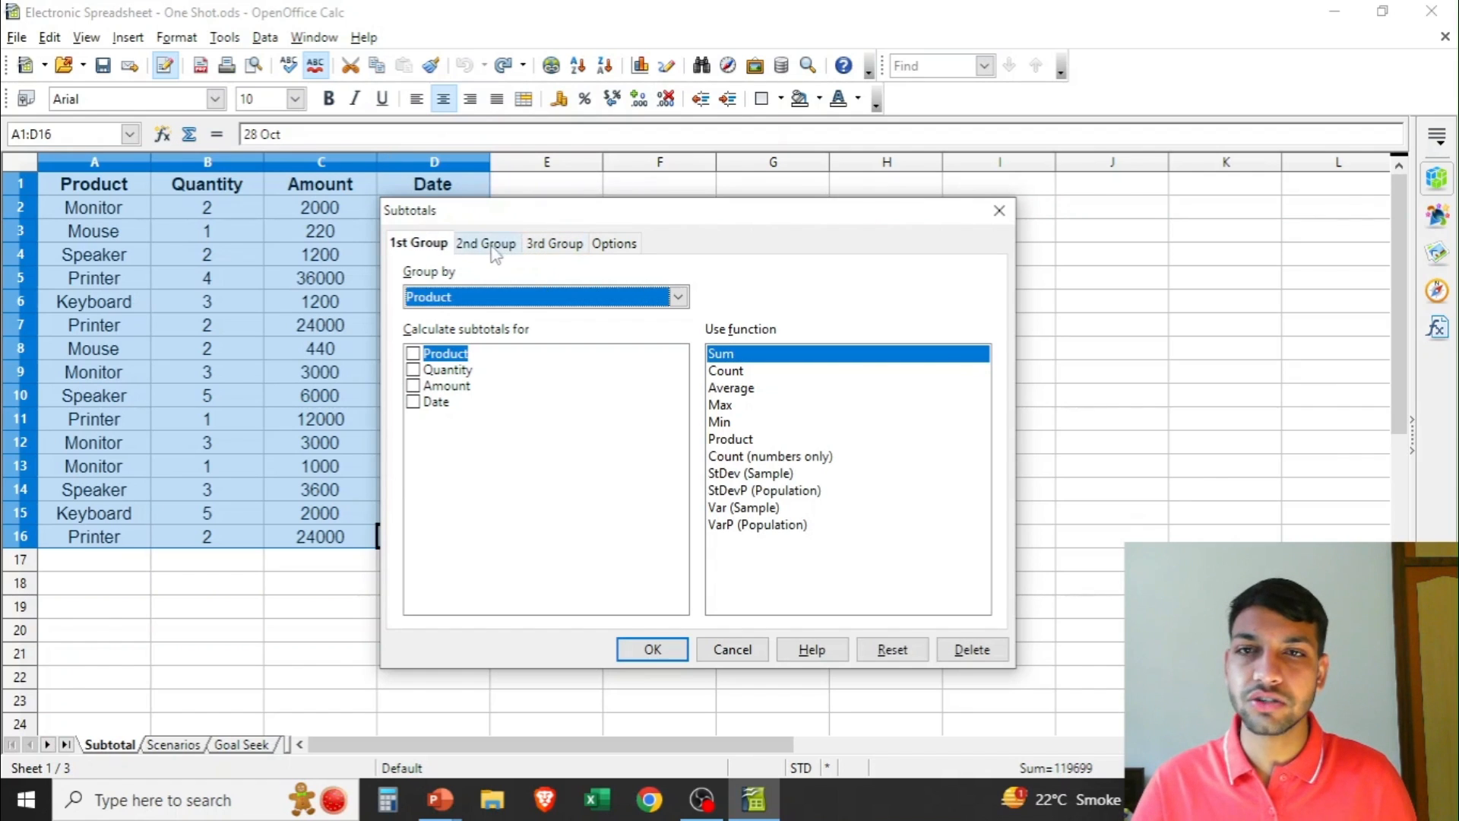
{"action": "left_click", "coordinate": [494, 247]}
{"action": "left_click", "coordinate": [549, 244]}
{"action": "left_click", "coordinate": [427, 246]}
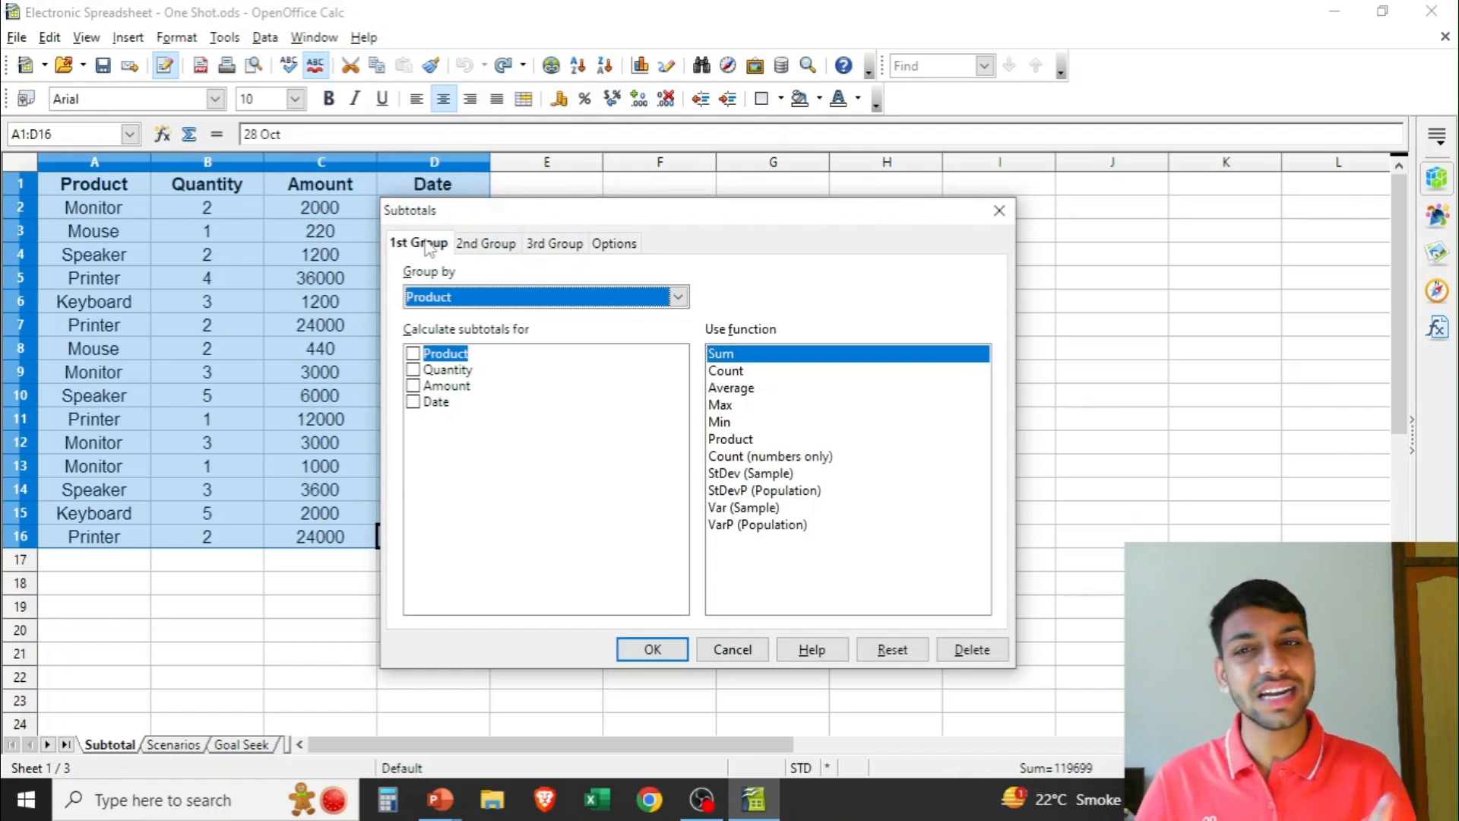
Apply subtotals grouped by Product that calculate the Sum of the Amount column.
{"action": "left_click", "coordinate": [536, 296]}
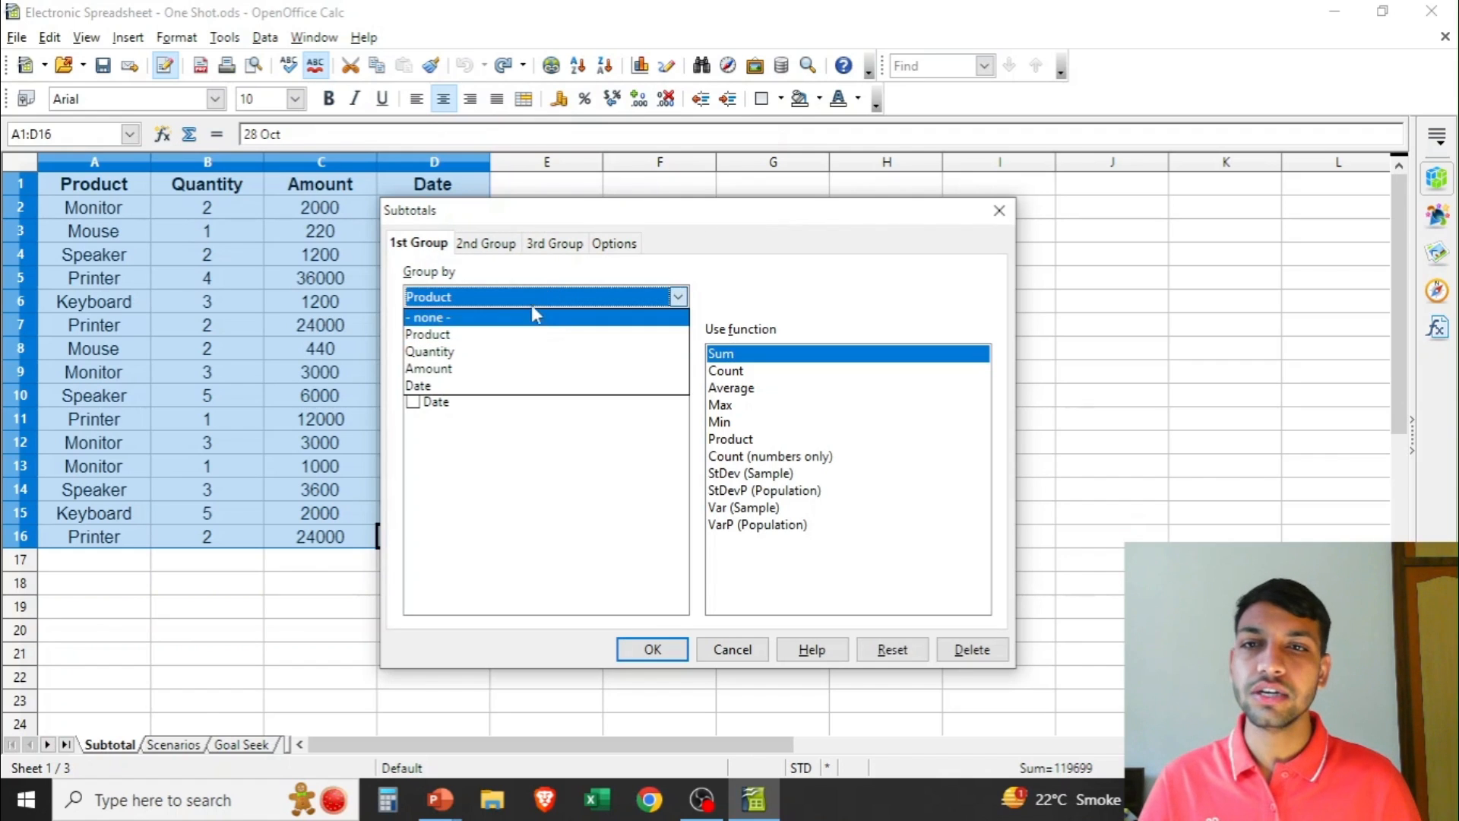
{"action": "left_click", "coordinate": [513, 334]}
{"action": "left_click", "coordinate": [514, 301]}
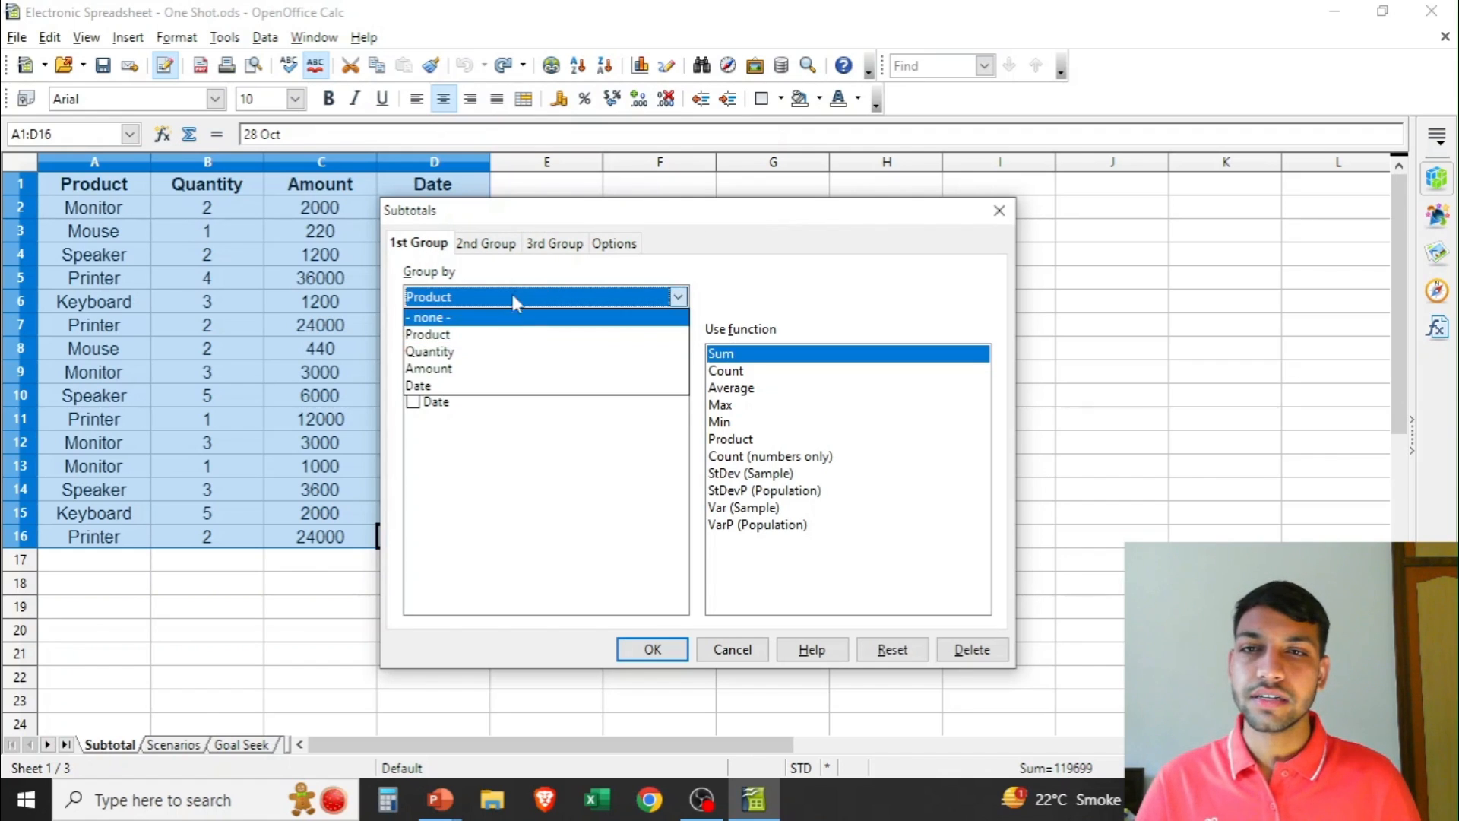
{"action": "left_click", "coordinate": [514, 299]}
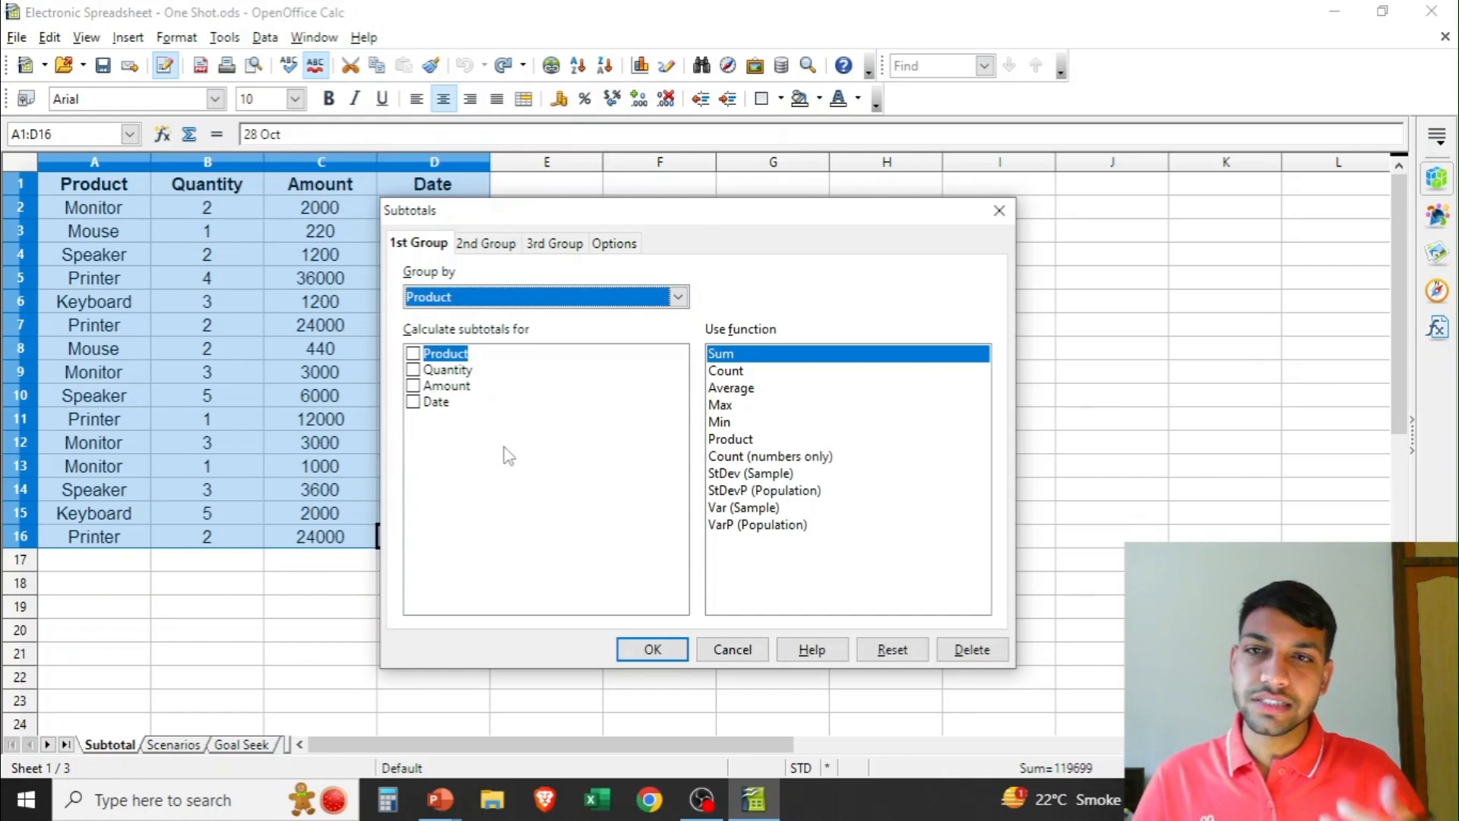
{"action": "left_click", "coordinate": [417, 386]}
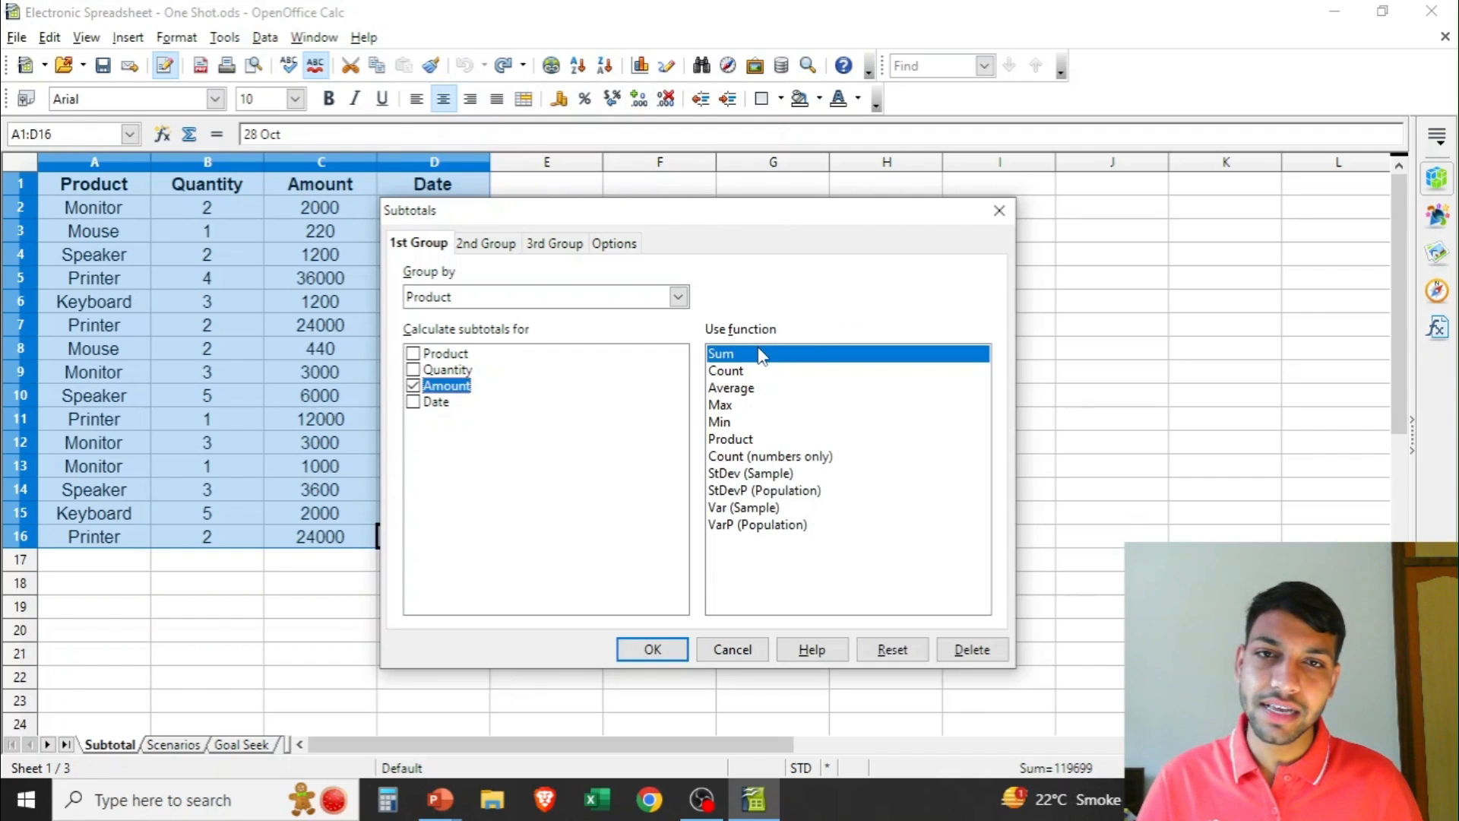
{"action": "left_click", "coordinate": [652, 649]}
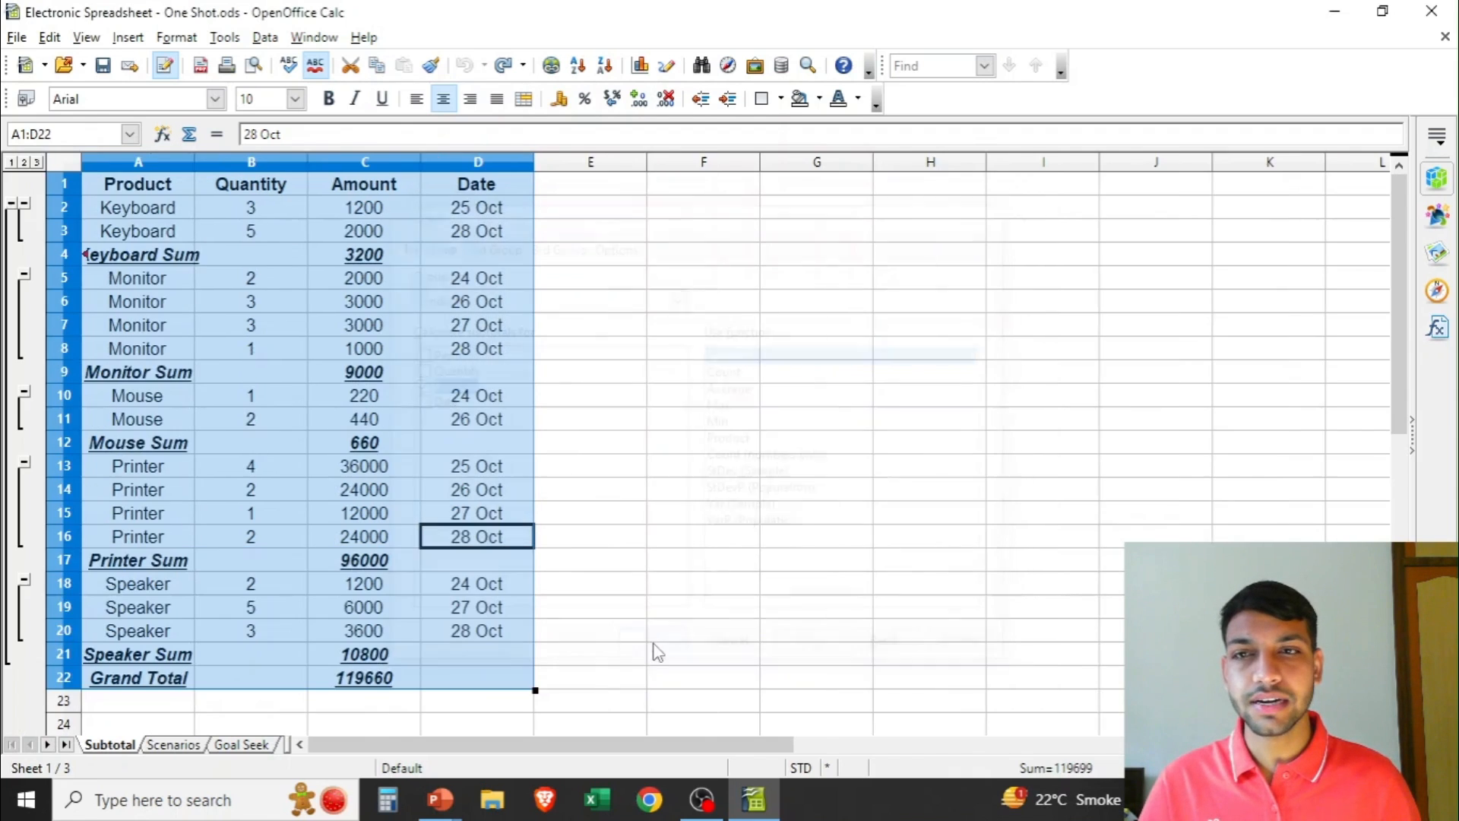
Examine the grouped Keyboard rows, checking their quantities, dates and the Keyboard Sum amount in C4.
{"action": "left_click", "coordinate": [154, 215]}
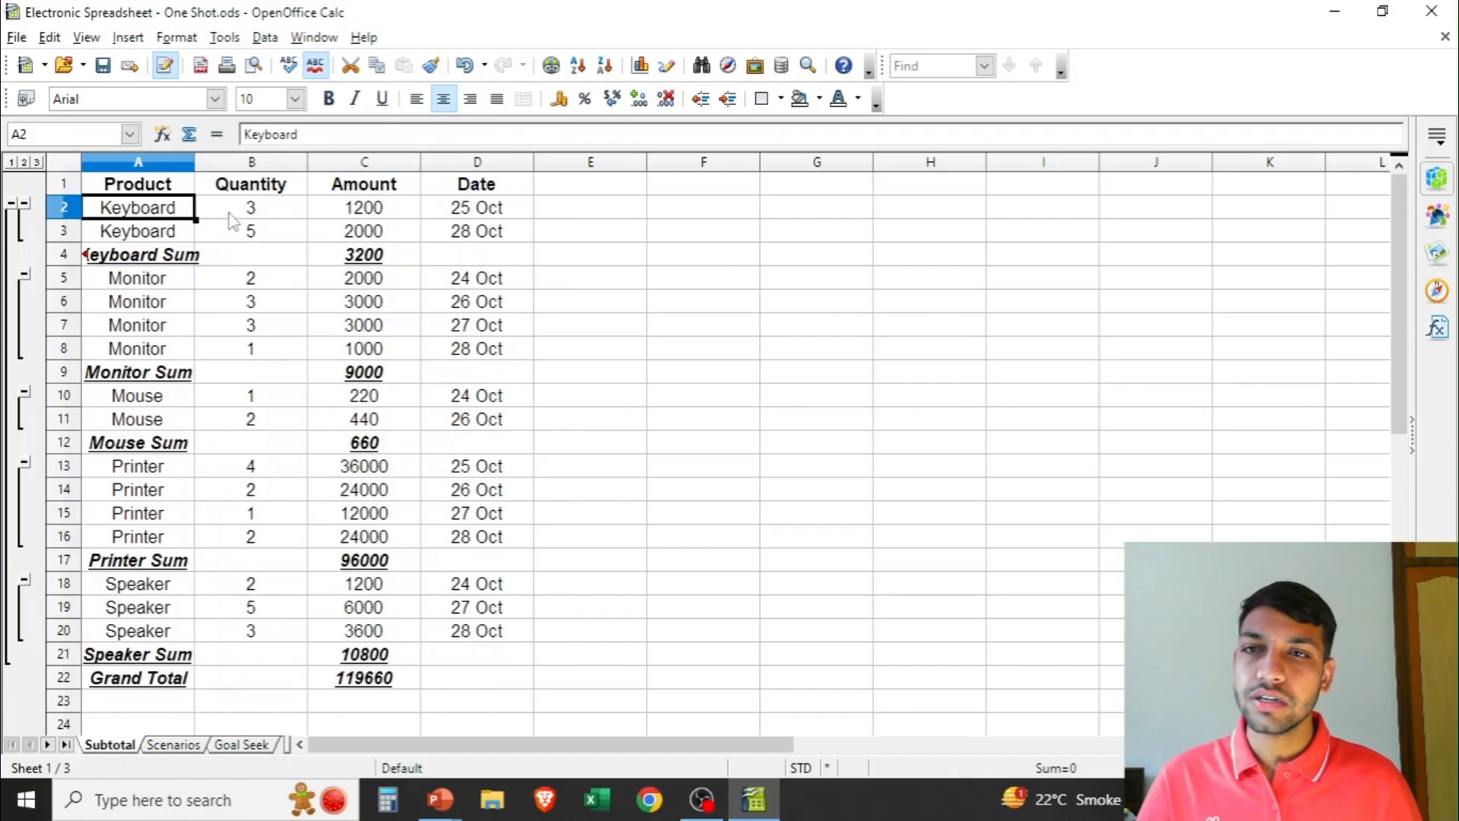
{"action": "left_click", "coordinate": [245, 213]}
{"action": "left_click", "coordinate": [169, 237]}
{"action": "left_click", "coordinate": [225, 237]}
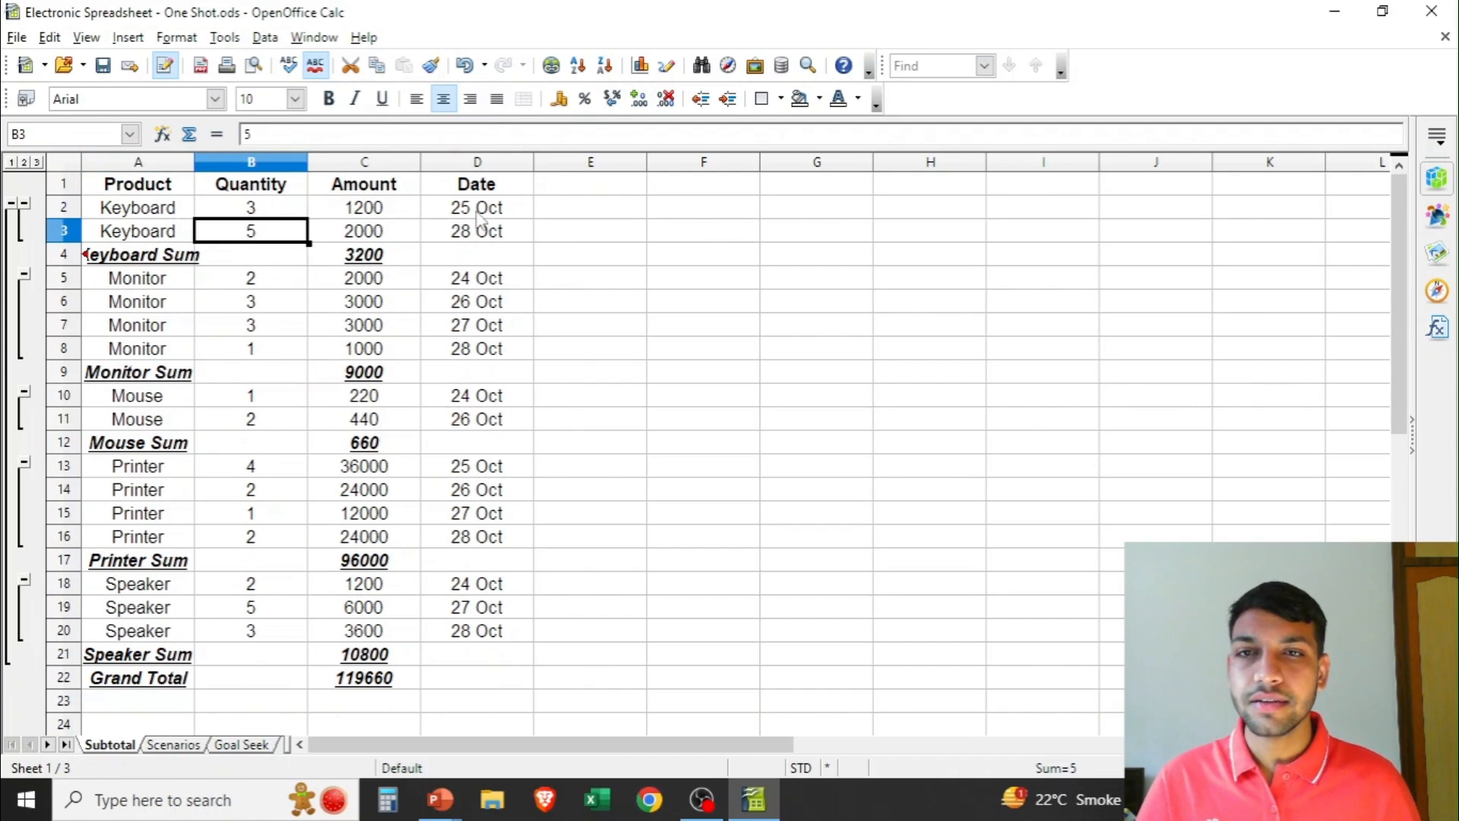
{"action": "left_click", "coordinate": [477, 214]}
{"action": "left_click", "coordinate": [285, 209]}
{"action": "left_click", "coordinate": [455, 235]}
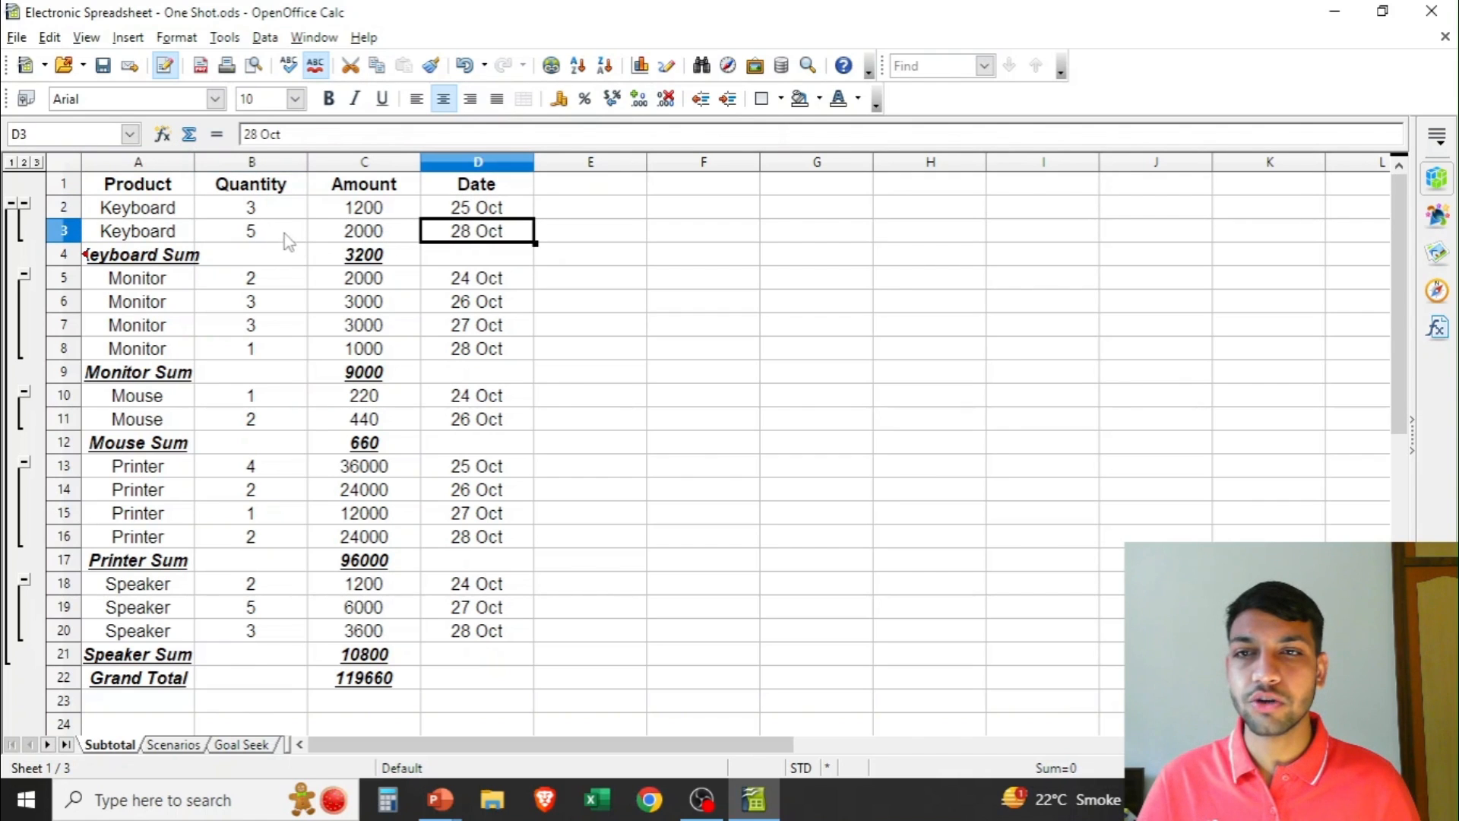
{"action": "left_click", "coordinate": [347, 258]}
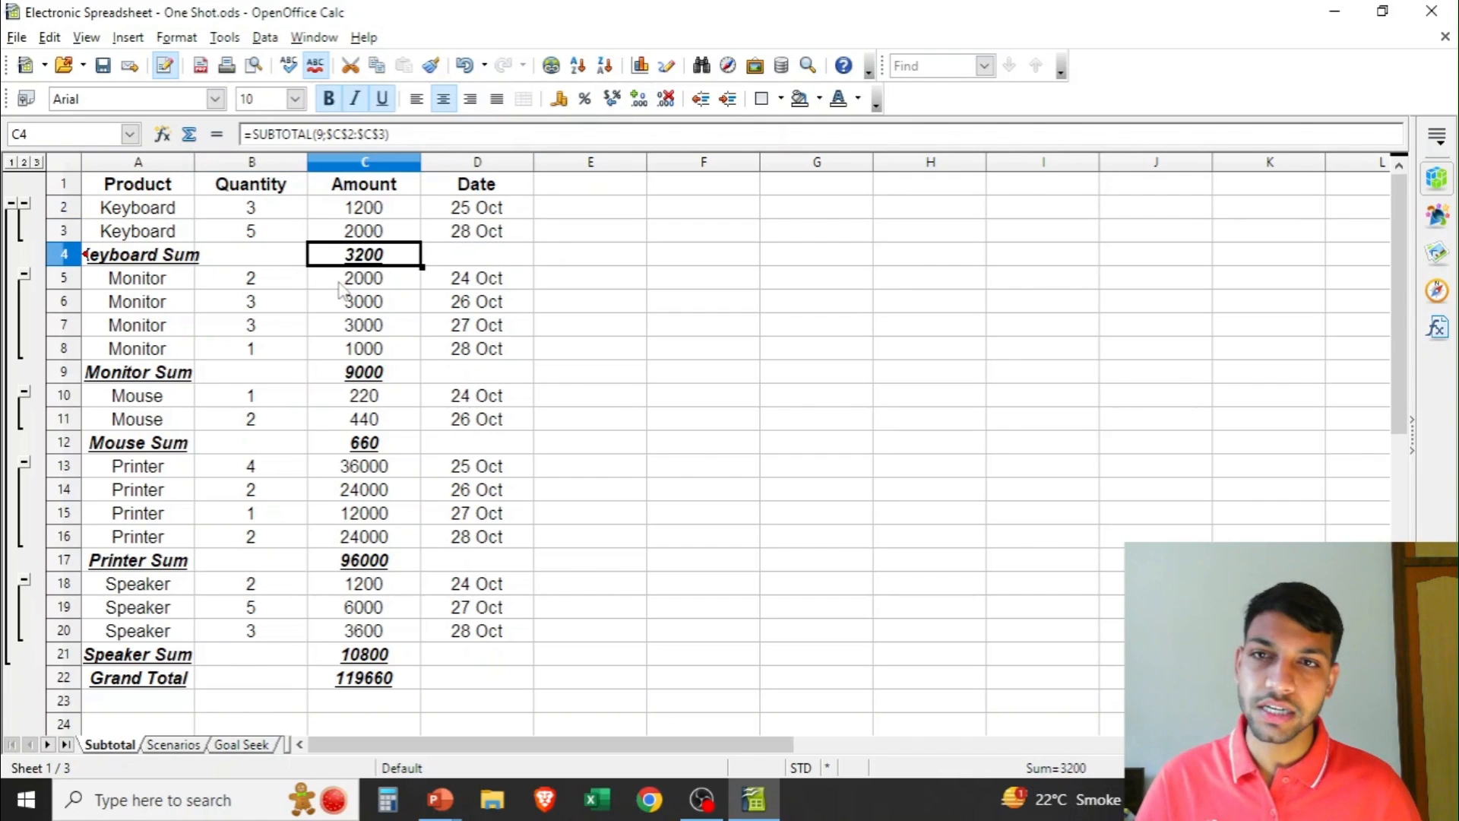
Examine the Monitor rows and their subtotal in C9, the whole subtotalled table and the Grand Total in row 22.
{"action": "left_click_drag", "start_coordinate": [179, 283], "coordinate": [469, 346]}
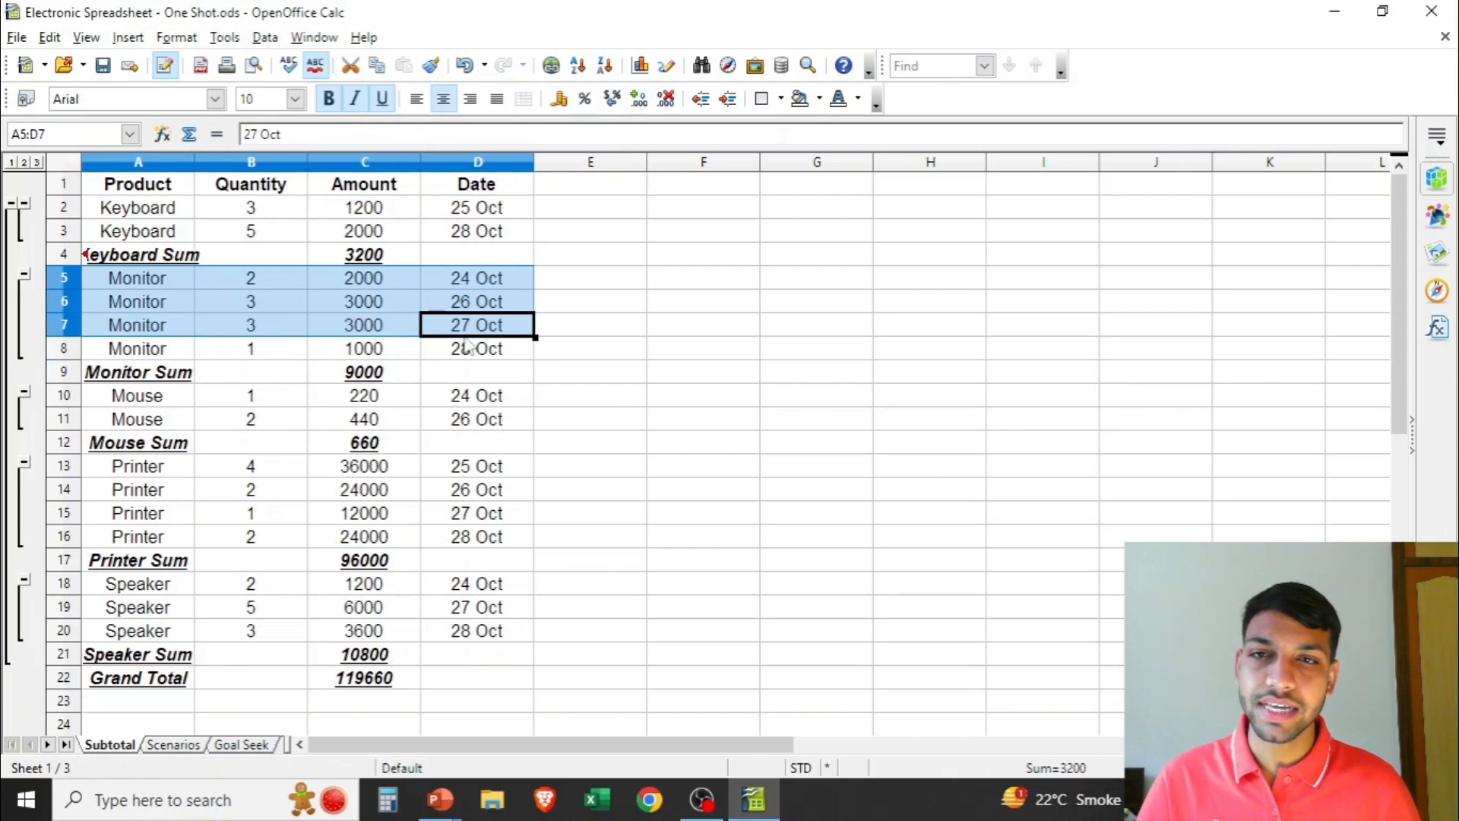
{"action": "left_click", "coordinate": [363, 372]}
{"action": "left_click_drag", "start_coordinate": [152, 186], "coordinate": [467, 653]}
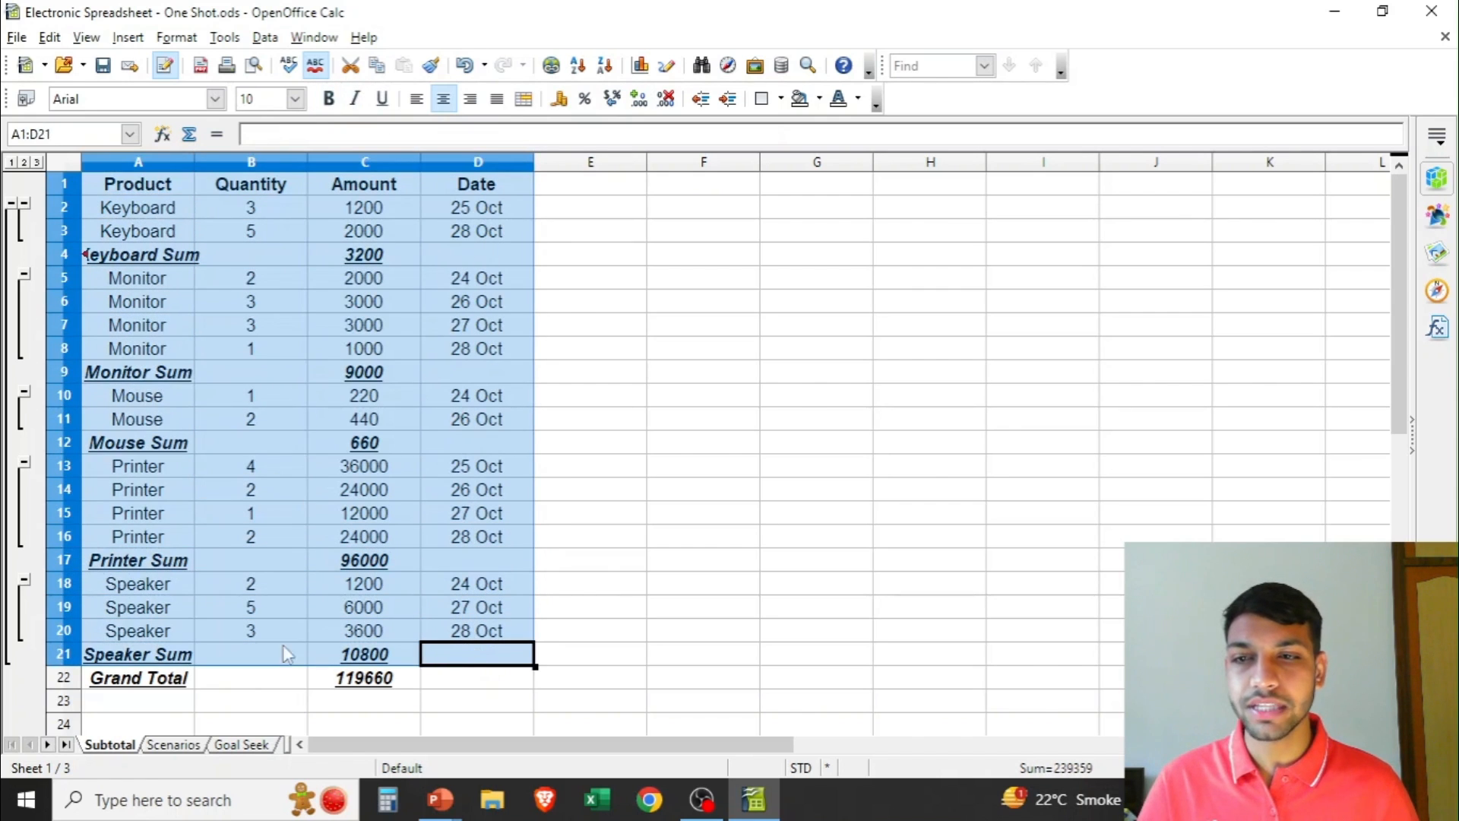
{"action": "left_click", "coordinate": [168, 673]}
{"action": "left_click", "coordinate": [364, 681]}
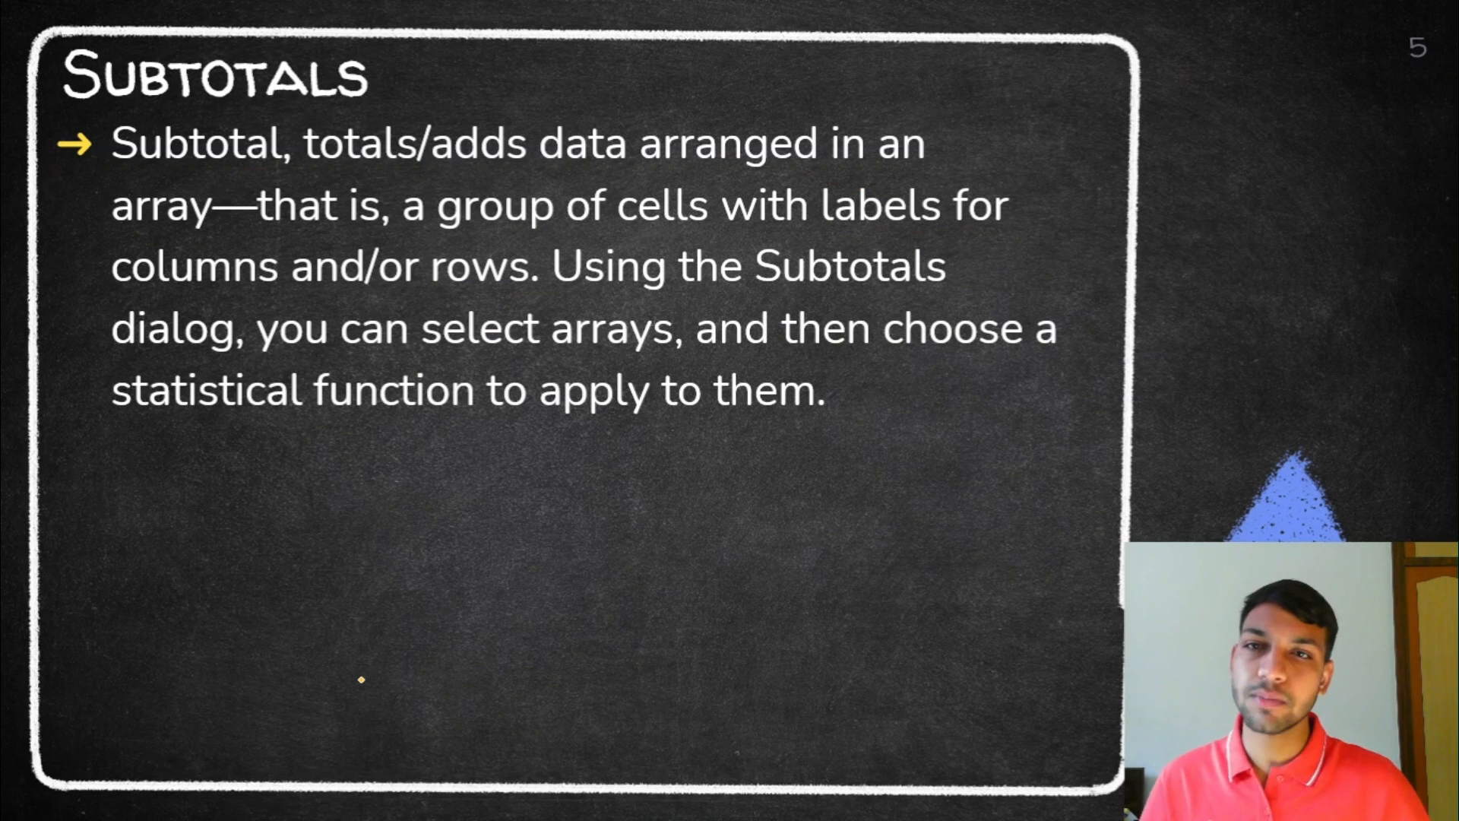
Underline key phrases of the Subtotals definition with the pen, from "totals/adds" through "function", and circle "to apply to them".
{"action": "left_click_drag", "start_coordinate": [372, 179], "coordinate": [519, 186]}
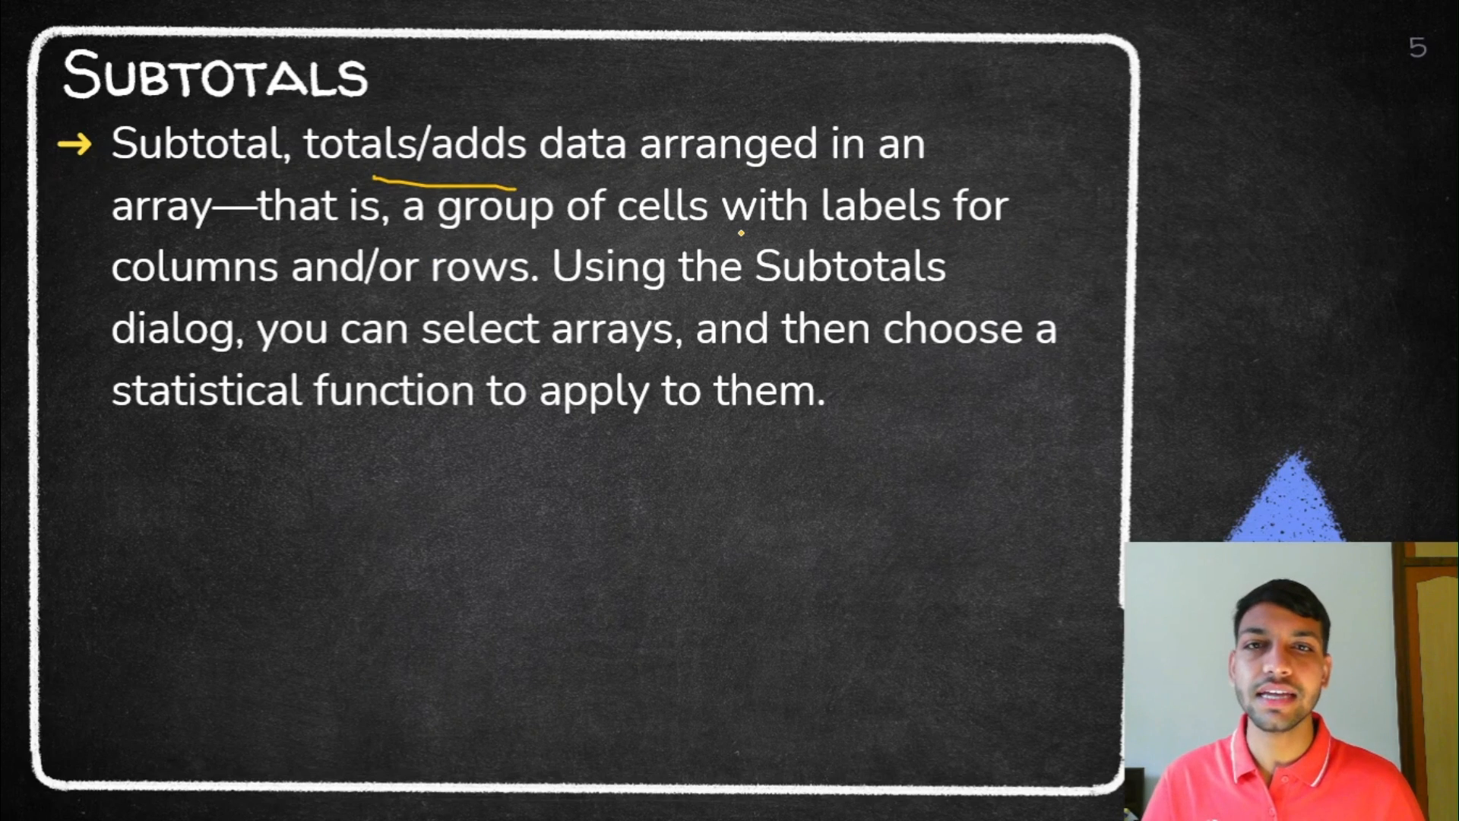
{"action": "left_click_drag", "start_coordinate": [169, 235], "coordinate": [244, 233]}
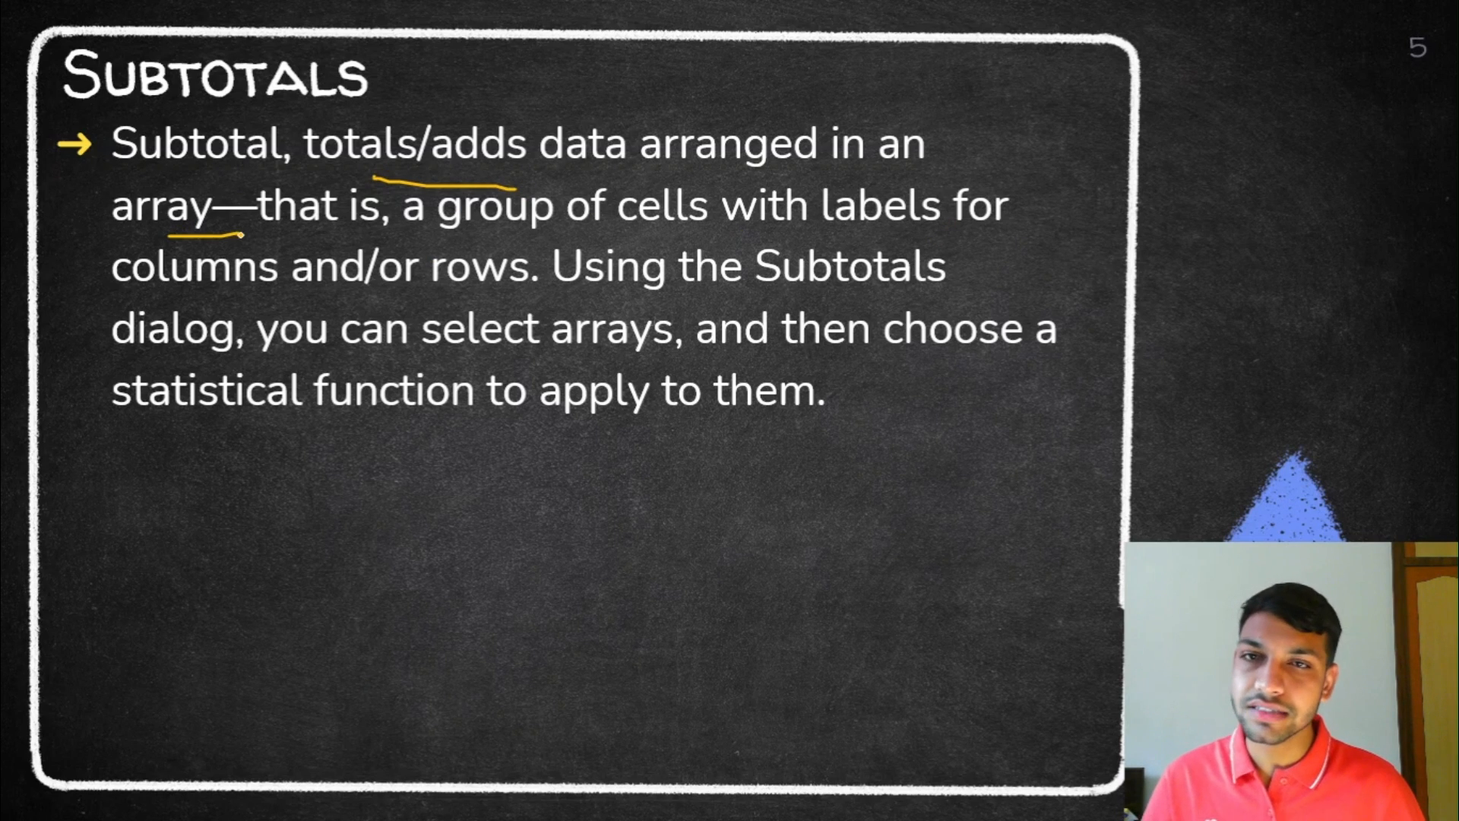
{"action": "left_click_drag", "start_coordinate": [685, 297], "coordinate": [905, 288]}
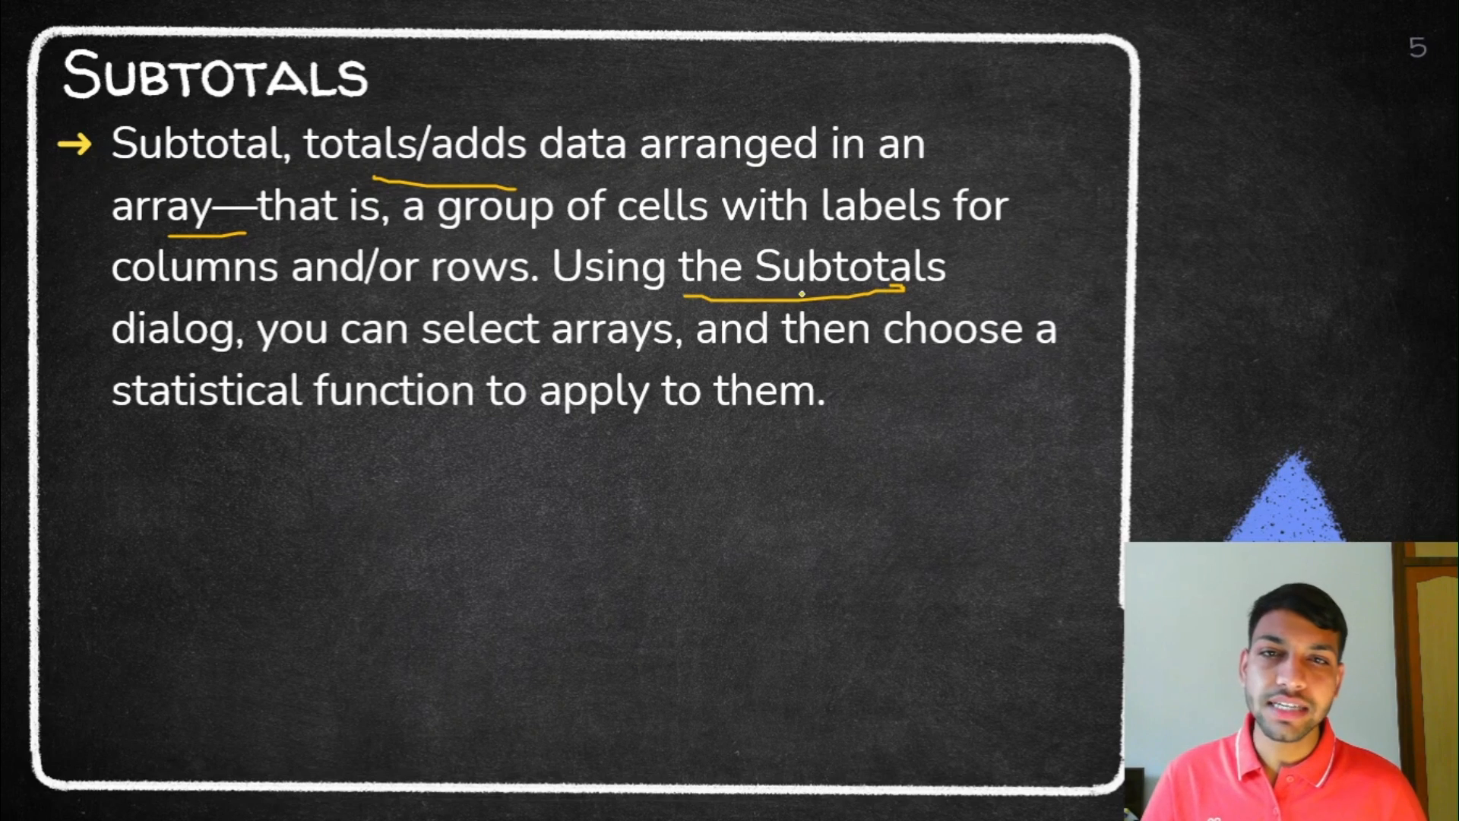
{"action": "left_click_drag", "start_coordinate": [459, 364], "coordinate": [682, 373]}
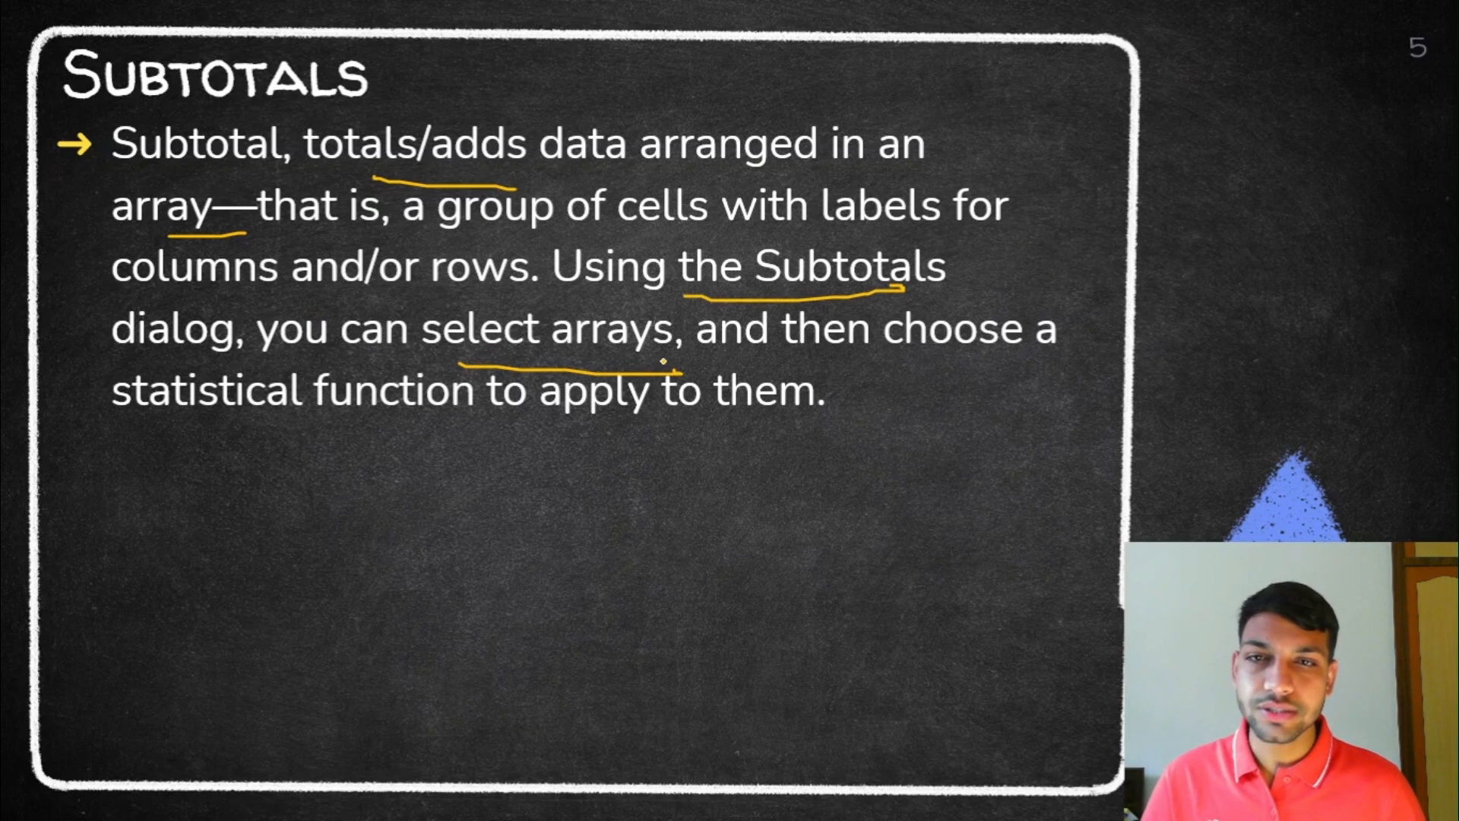
{"action": "left_click_drag", "start_coordinate": [904, 360], "coordinate": [1041, 353]}
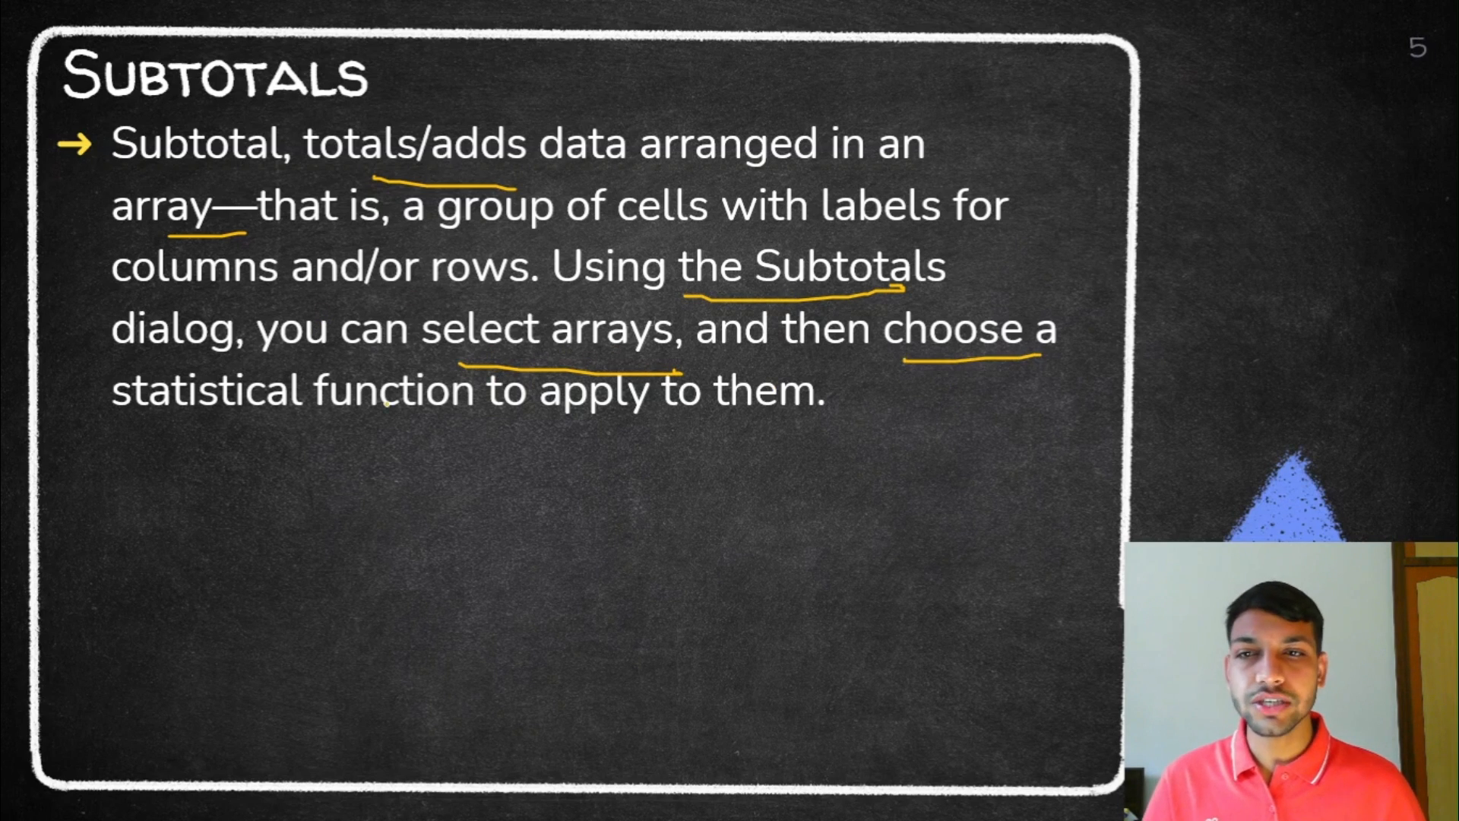
{"action": "left_click_drag", "start_coordinate": [307, 430], "coordinate": [430, 421]}
{"action": "mouse_move", "coordinate": [692, 374]}
{"action": "left_mouse_down"}
{"action": "mouse_move", "coordinate": [486, 414]}
{"action": "mouse_move", "coordinate": [897, 372]}
{"action": "left_mouse_up"}
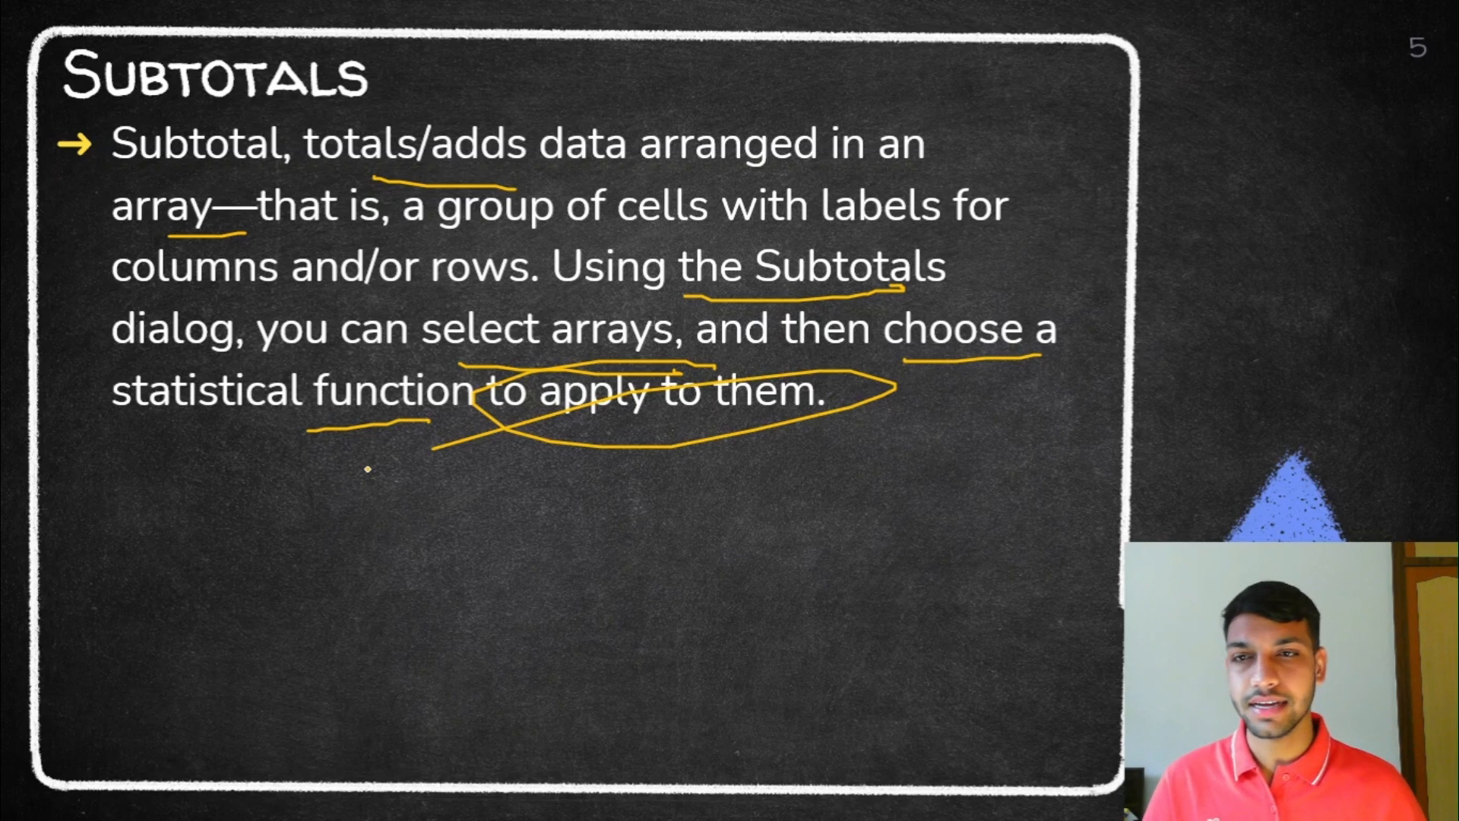